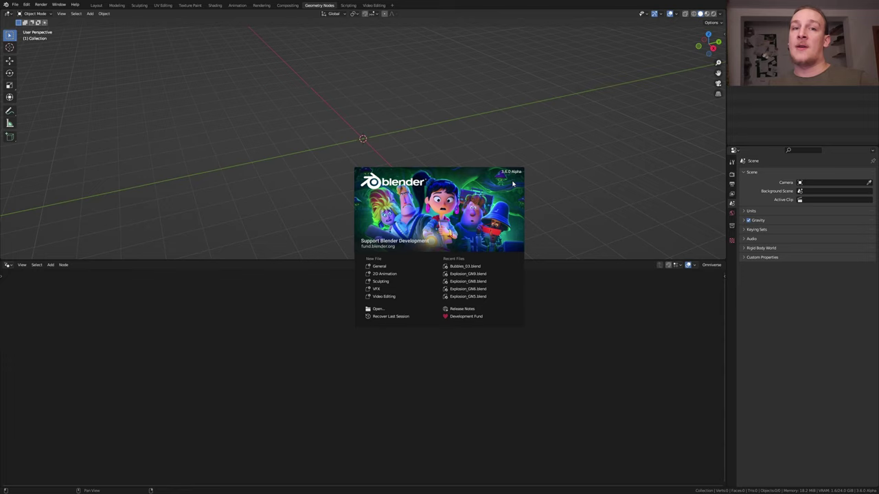
# Step: Add a mesh plane at the scene origin
pyautogui.hotkey('shift', 'a')
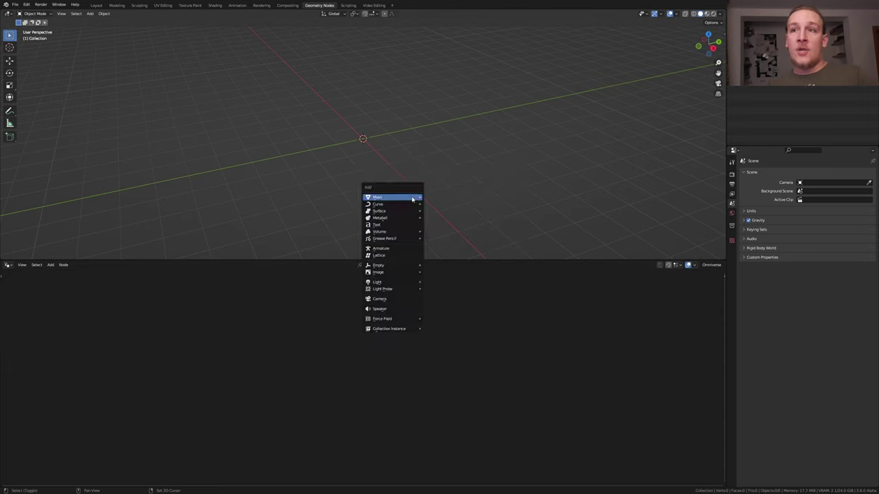
pyautogui.moveTo(415, 197)
pyautogui.click(443, 198)
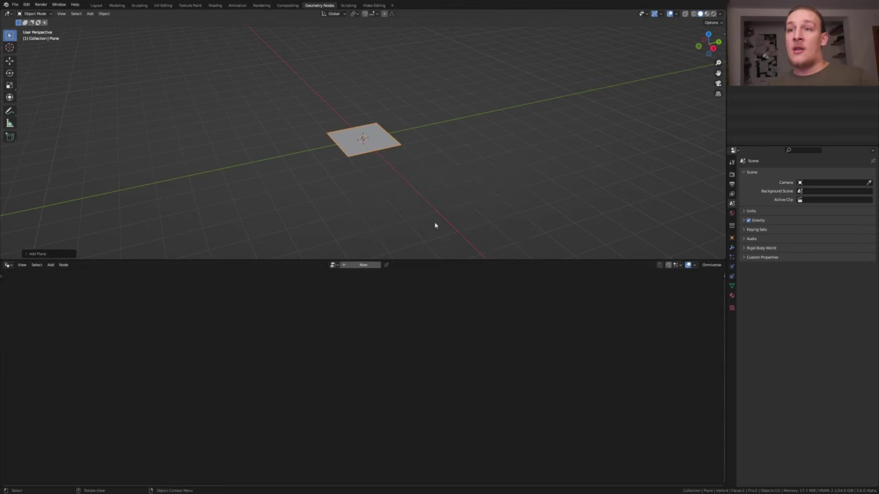
# Step: Create a new geometry node tree on the plane and delete its Group Input node
pyautogui.click(363, 265)
pyautogui.click(265, 389)
pyautogui.press('x')
# Step: Add a UV Sphere node and connect its Mesh output to the Group Output's Geometry
pyautogui.hotkey('shift', 'a')
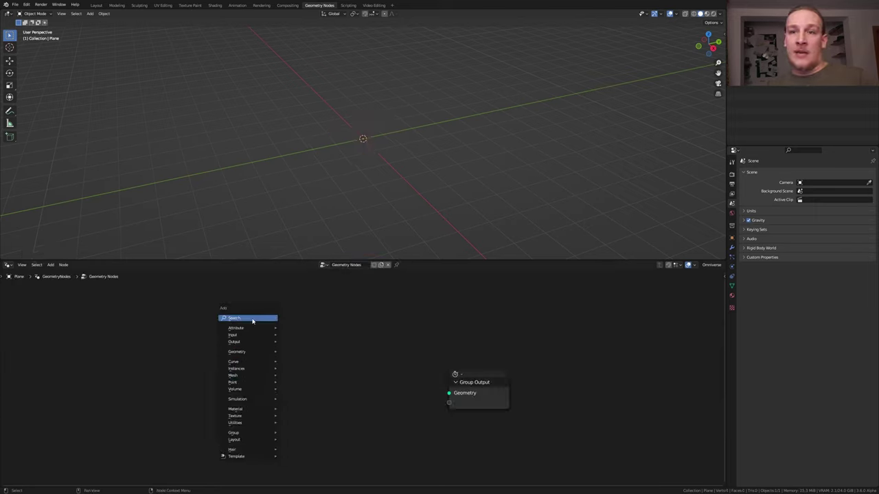
pyautogui.click(252, 320)
pyautogui.write('uv')
pyautogui.click(275, 341)
pyautogui.click(292, 350)
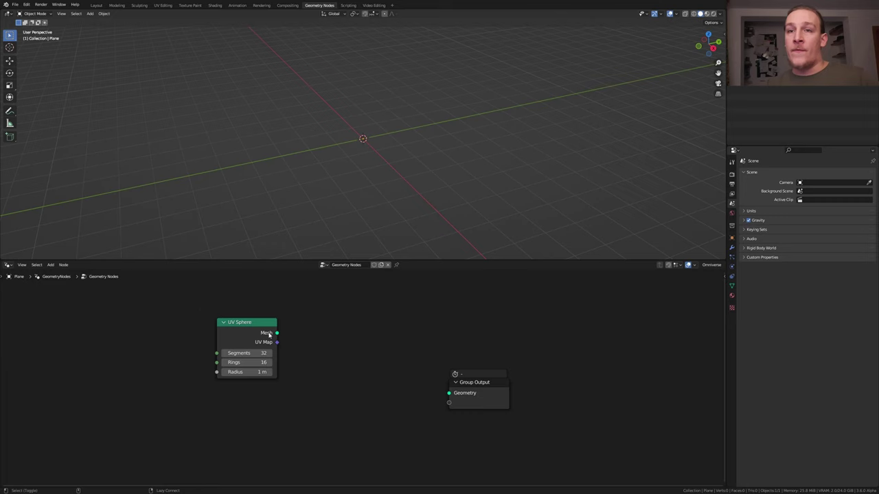
pyautogui.moveTo(276, 333); pyautogui.dragTo(448, 393)
# Step: Insert a Distribute Points on Faces node after the UV Sphere and set its Density to 2500
pyautogui.hotkey('shift', 'a')
pyautogui.write('di')
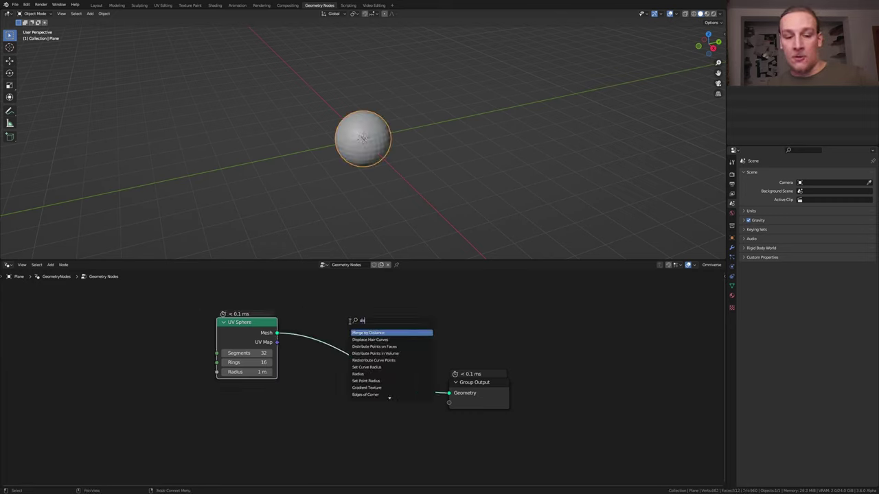
pyautogui.click(374, 346)
pyautogui.click(343, 392)
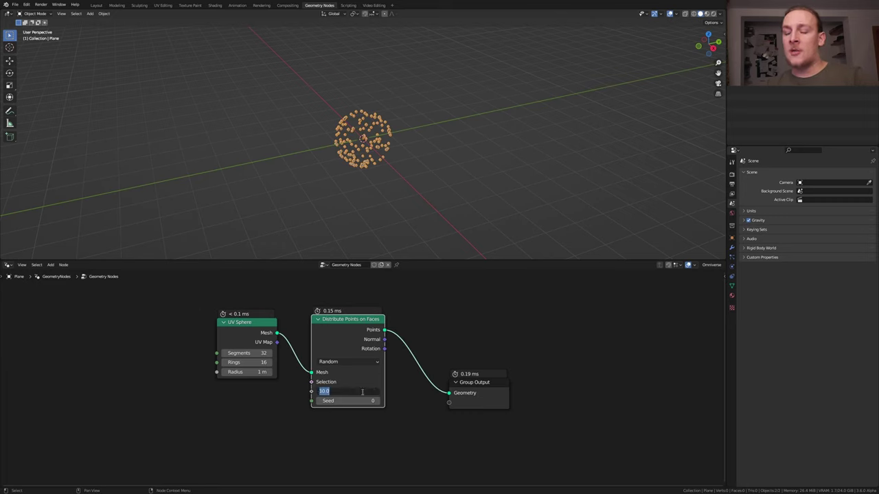
pyautogui.write('2500')
pyautogui.press('Return')
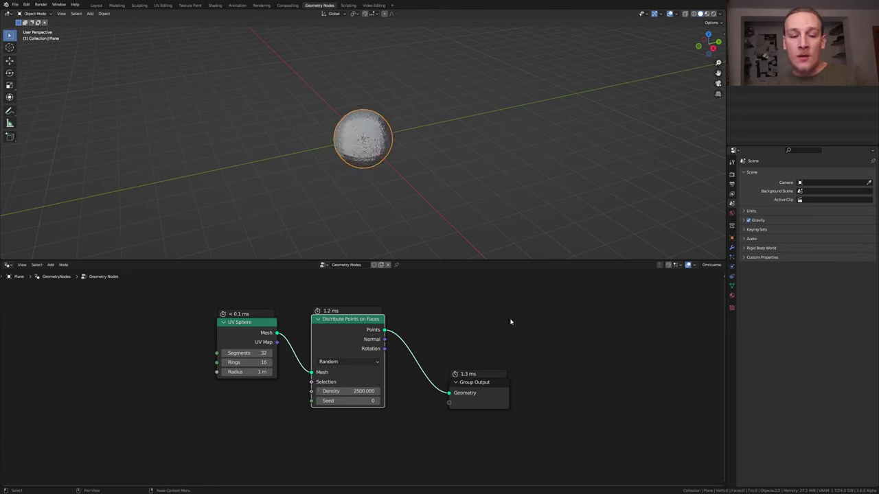
# Step: Insert a Simulation Output node before the Group Output and a Simulation Input node ahead of it
pyautogui.hotkey('shift', 'a')
pyautogui.moveTo(520, 404)
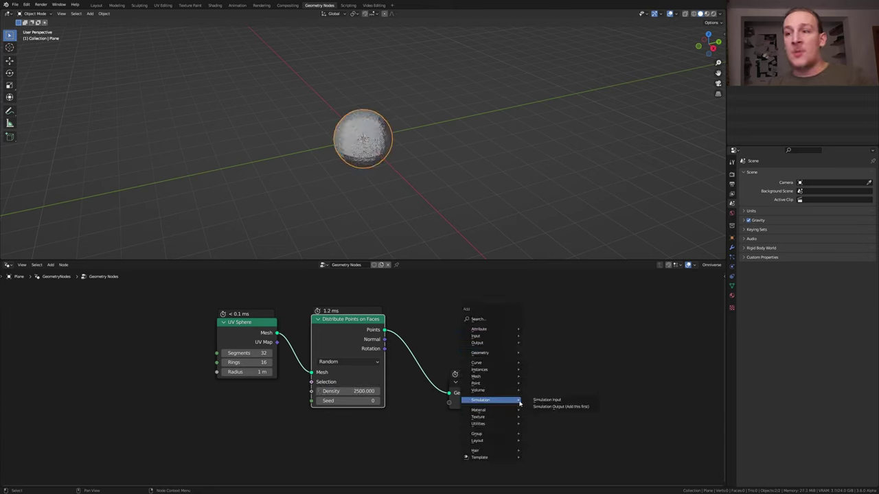
pyautogui.click(567, 409)
pyautogui.hotkey('shift', 'a')
pyautogui.moveTo(462, 325)
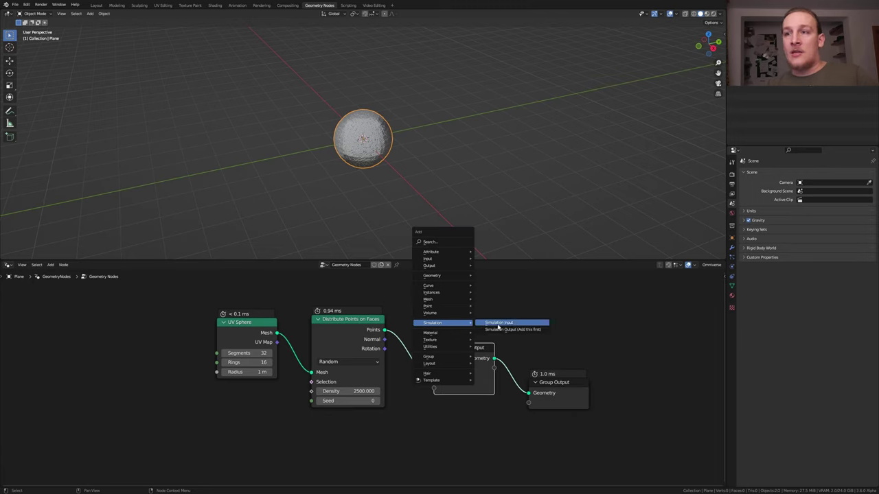
pyautogui.click(499, 327)
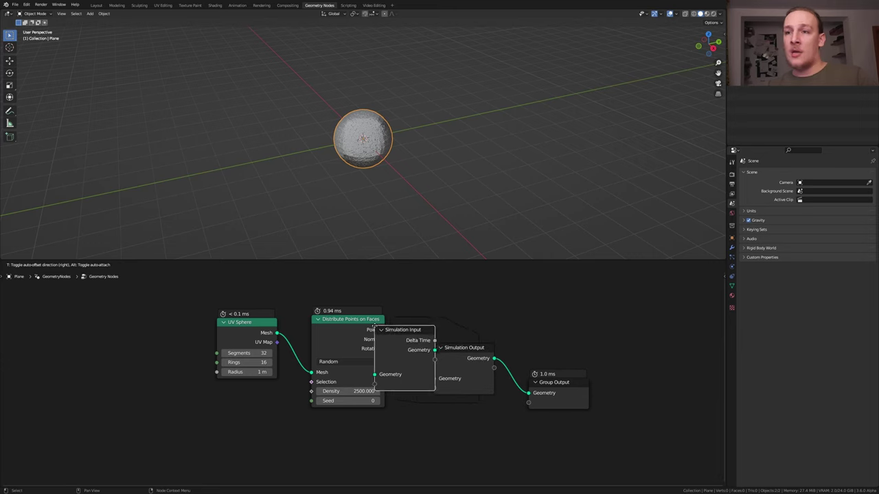
pyautogui.click(378, 331)
# Step: Insert a Set Position node between the Simulation Input and Simulation Output nodes
pyautogui.hotkey('shift', 'a')
pyautogui.click(513, 253)
pyautogui.write('set')
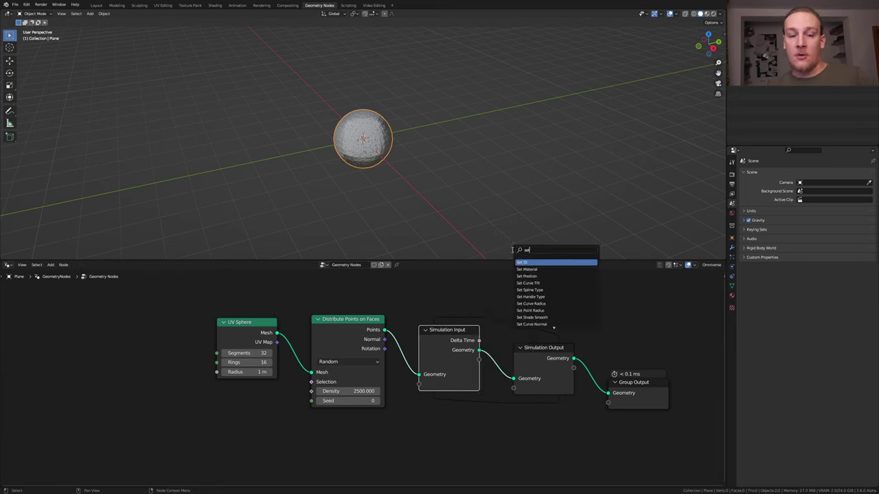
# Step: Insert an Instance on Points node between the Simulation Output and the Group Output
pyautogui.hotkey('shift', 'a')
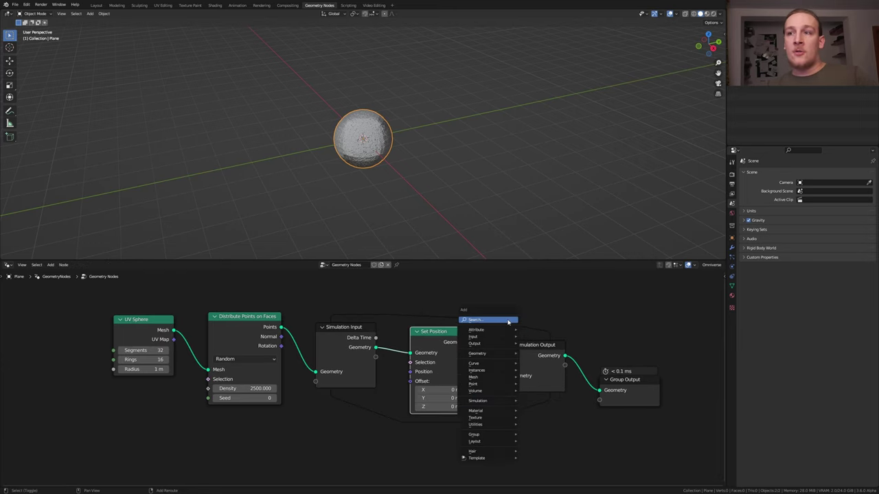
pyautogui.click(508, 320)
pyautogui.write('i')
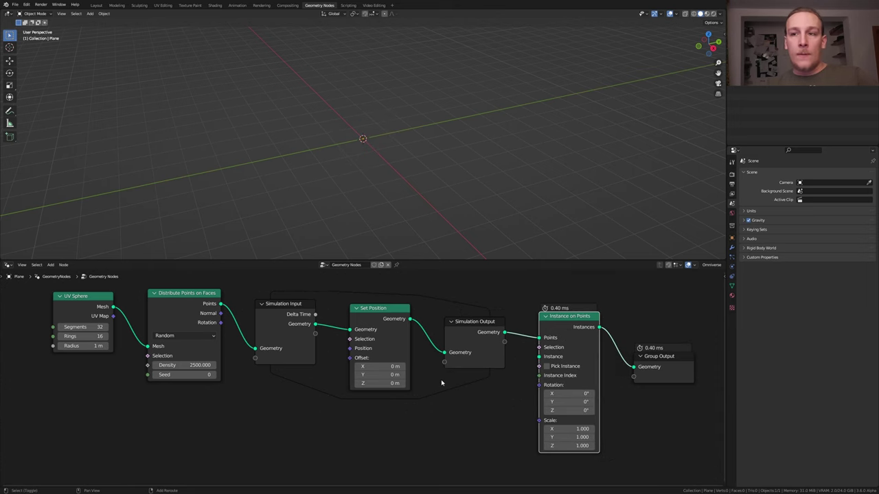
# Step: Feed an Ico Sphere into Instance on Points as the instance, with Radius 0.01 m and Subdivisions 2
pyautogui.hotkey('shift', 'a')
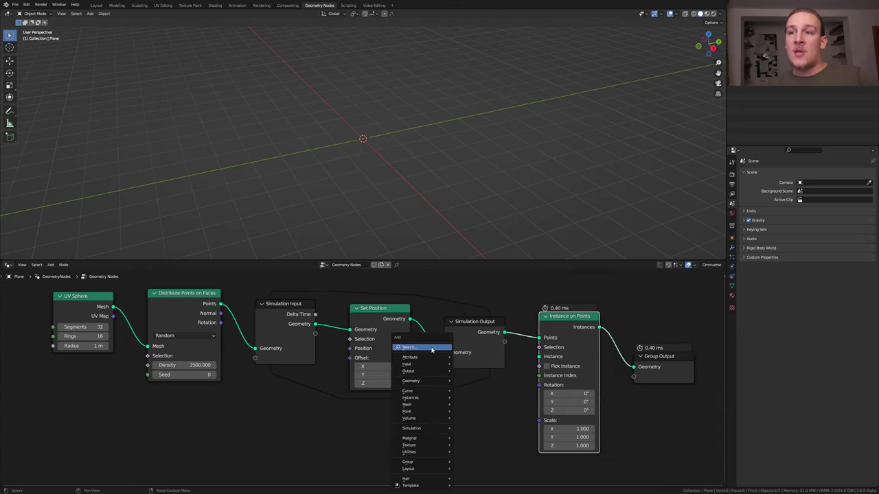
pyautogui.write('i')
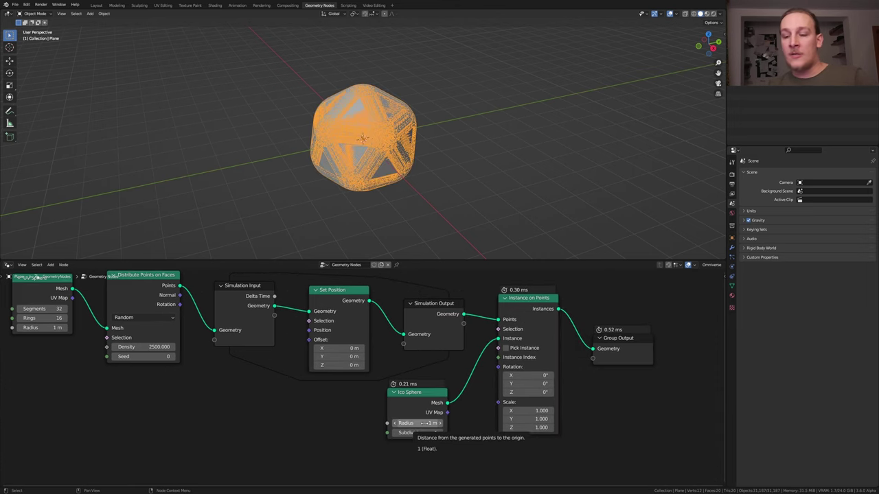
pyautogui.click(424, 424)
pyautogui.press('Return')
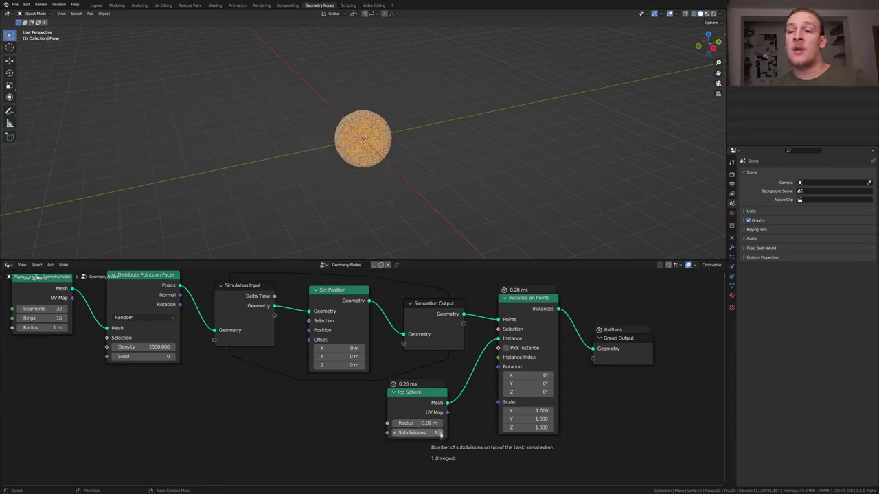
pyautogui.click(441, 433)
# Step: Insert a Set Material node between Instance on Points and the Group Output
pyautogui.hotkey('shift', 'a')
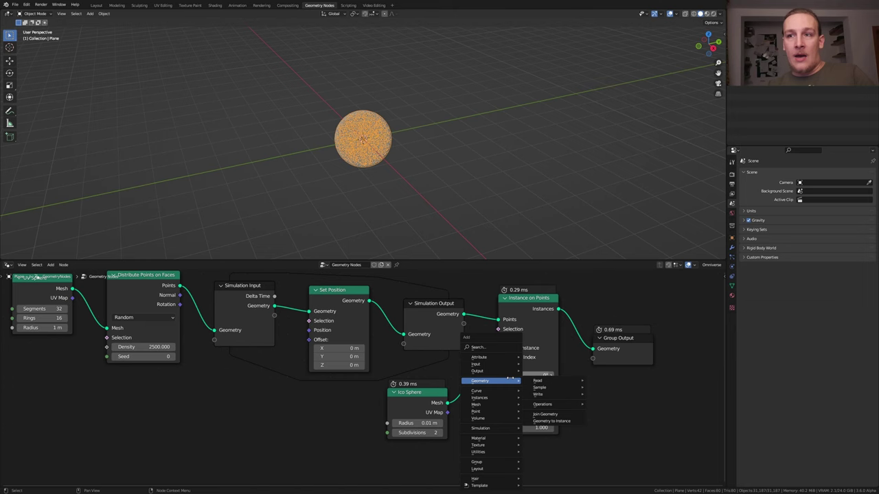
pyautogui.click(513, 347)
pyautogui.write('set')
pyautogui.click(530, 366)
pyautogui.click(613, 340)
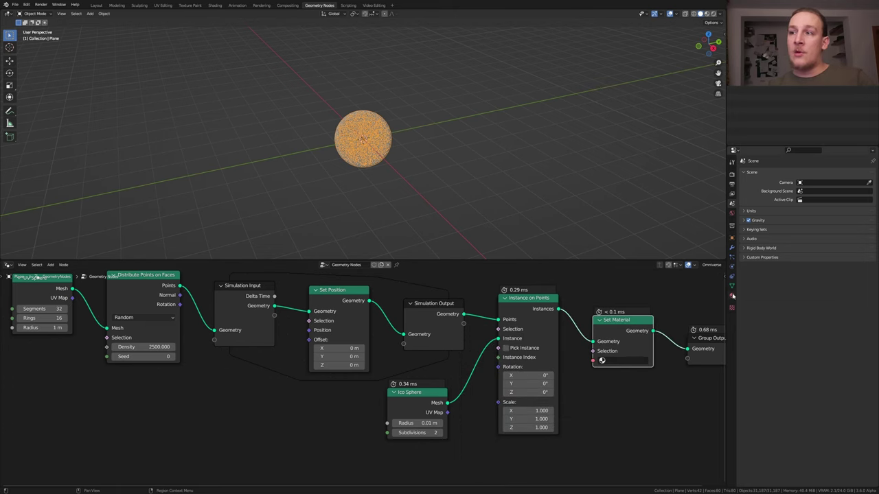
# Step: Create a new material for the plane and assign it in the Set Material node
pyautogui.click(731, 296)
pyautogui.click(773, 203)
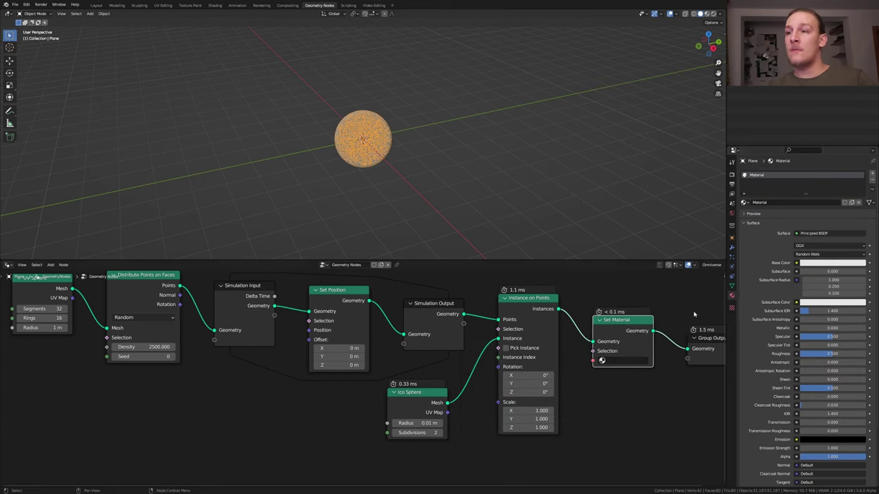
pyautogui.click(632, 361)
pyautogui.click(635, 373)
# Step: Add a Position node and place it below the UV Sphere node
pyautogui.scroll(-5, 527, 352)
pyautogui.hotkey('shift', 'a')
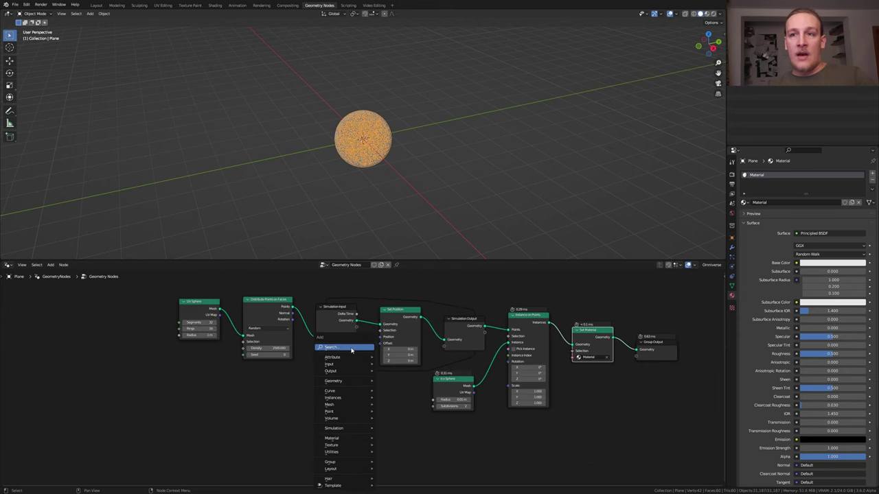
pyautogui.click(350, 348)
pyautogui.write('po')
pyautogui.press('Return')
pyautogui.click(209, 353)
# Step: Add a Sine vector math node driving Set Position's Offset, fed by the Normal output of Distribute Points on Faces
pyautogui.moveTo(379, 371); pyautogui.dragTo(389, 360, button='middle')
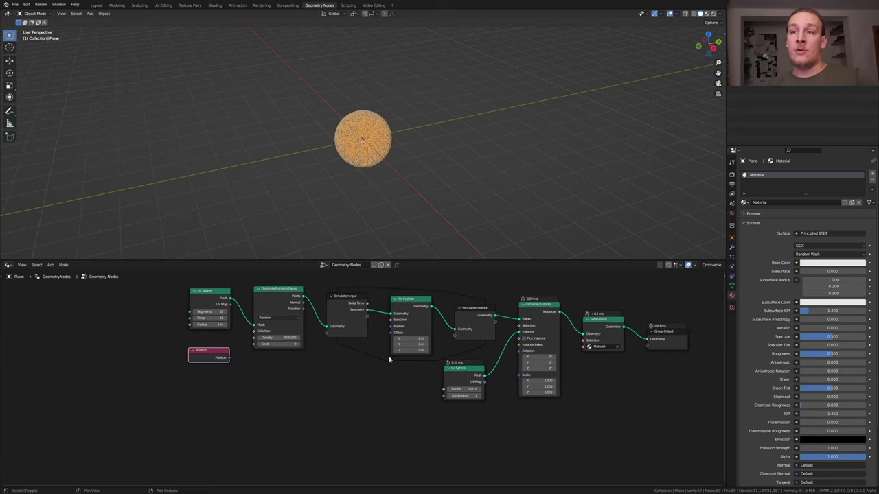
pyautogui.scroll(1, 389, 359)
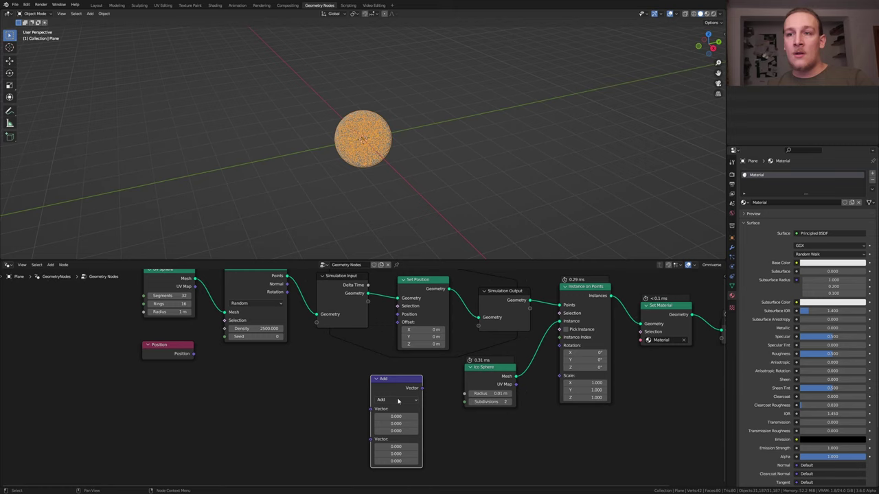
pyautogui.click(396, 399)
pyautogui.click(430, 302)
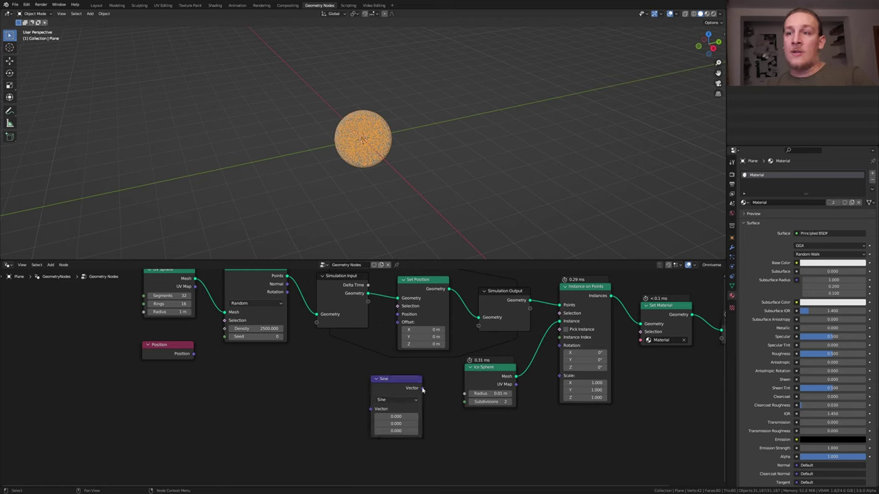
pyautogui.moveTo(399, 326); pyautogui.dragTo(398, 322)
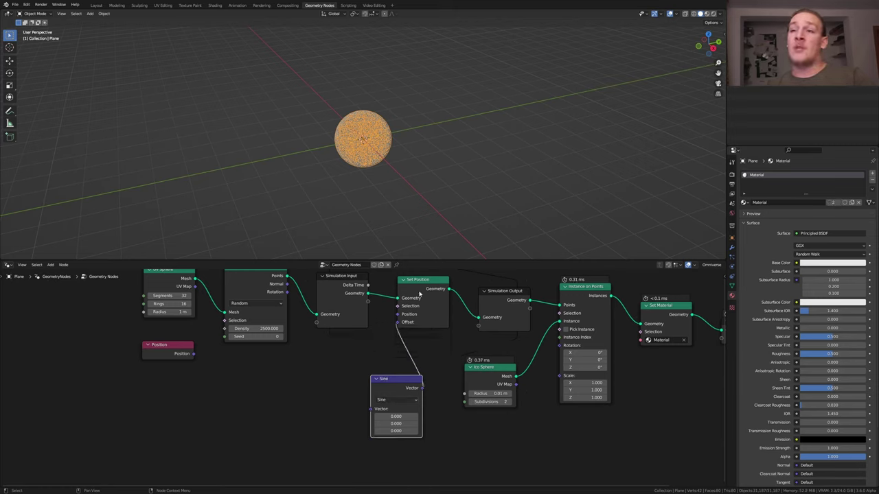
pyautogui.moveTo(276, 284); pyautogui.dragTo(322, 414)
pyautogui.moveTo(377, 429); pyautogui.dragTo(378, 430)
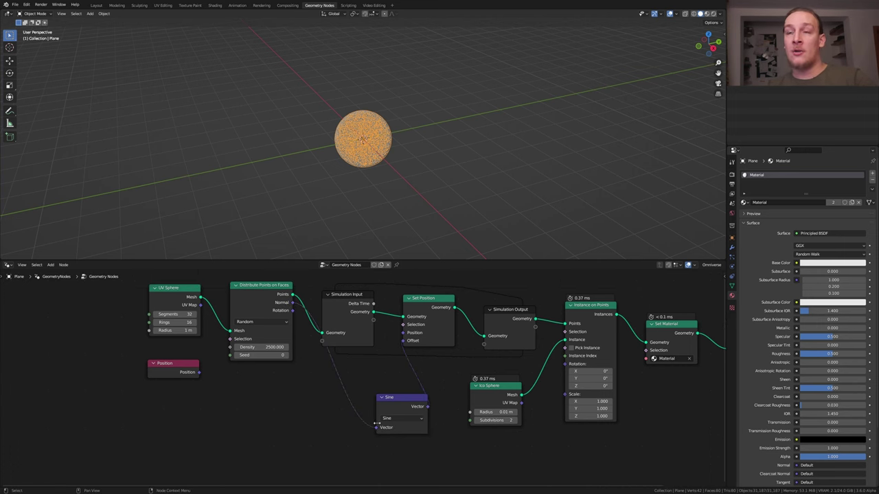
# Step: Save the file and briefly play the simulation from a timeline between the viewport and node editor
pyautogui.hotkey('ctrl', 's')
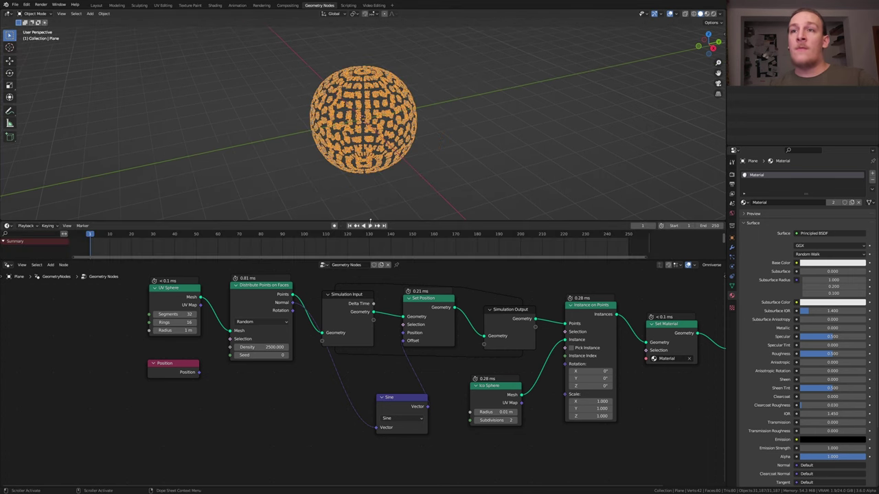
pyautogui.click(369, 225)
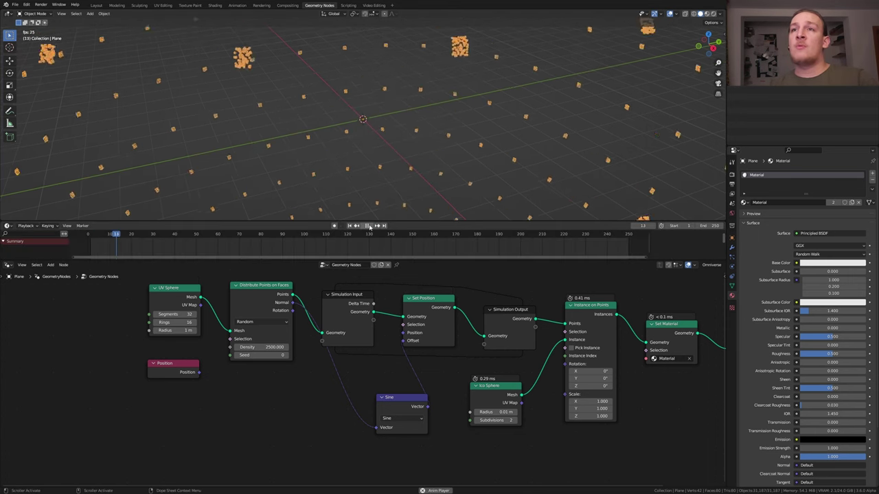
pyautogui.press('Escape')
# Step: Set the scene frame rate to 60 fps and the end frame to 215
pyautogui.click(732, 184)
pyautogui.click(833, 236)
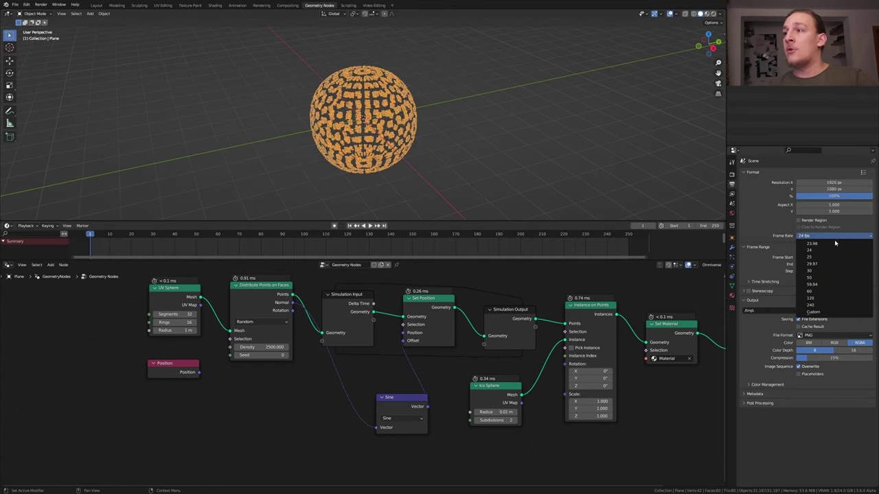
pyautogui.click(834, 291)
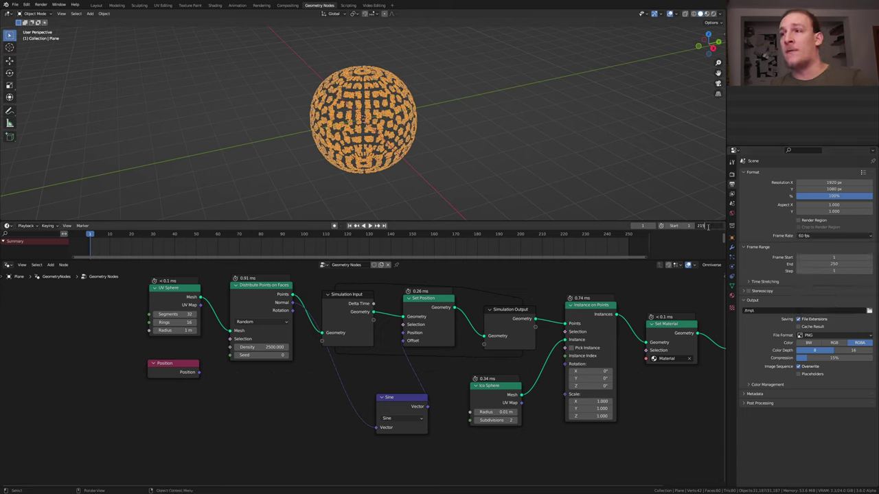
pyautogui.press('Return')
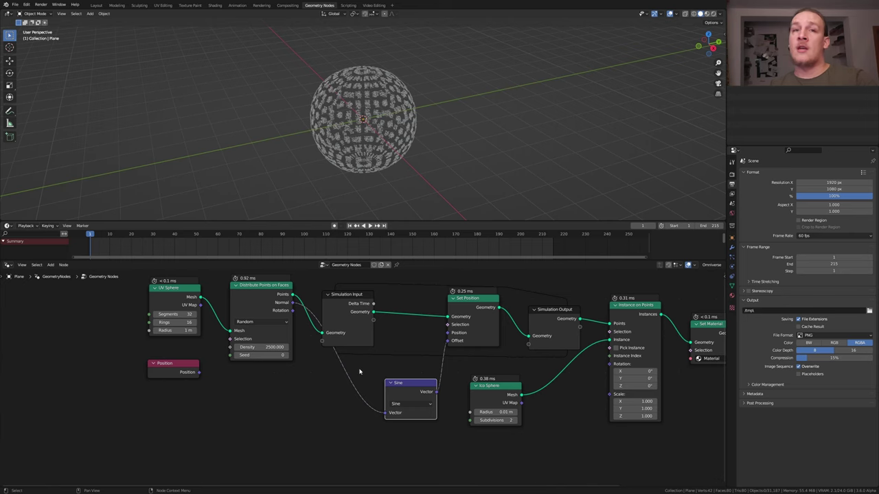
# Step: Step one frame forward and back to inspect the point movement, and start animation playback
pyautogui.press('Right')
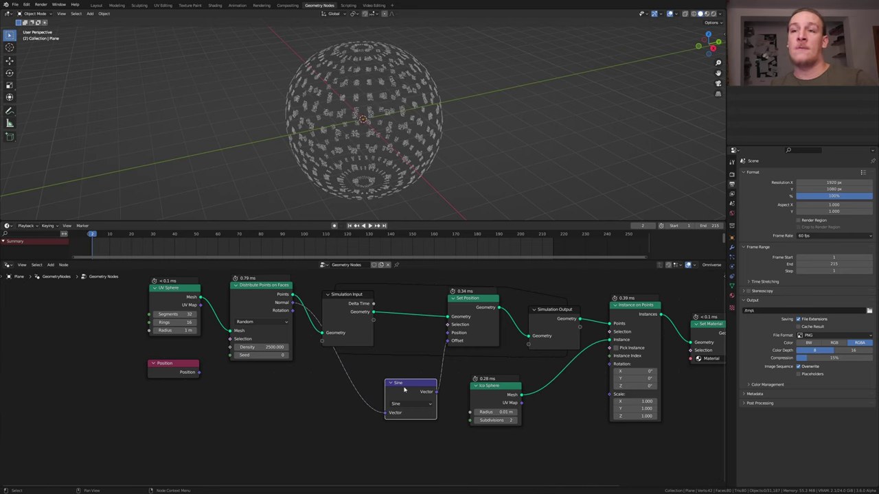
pyautogui.press('Left')
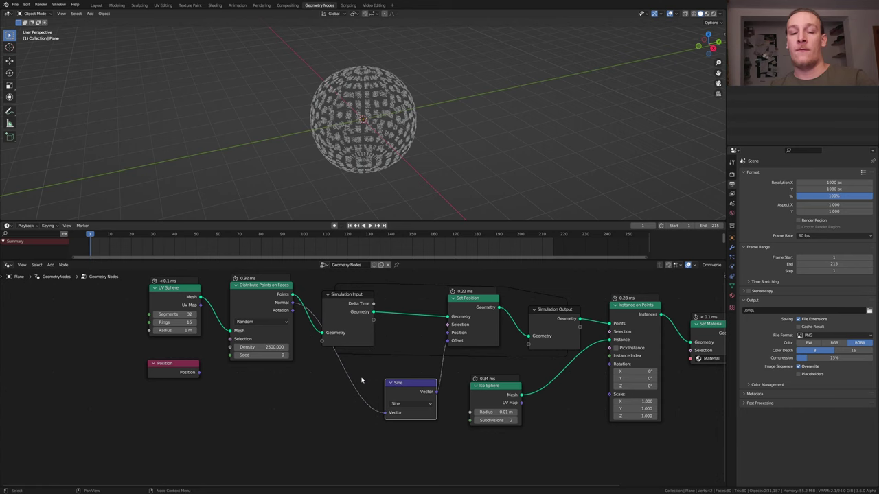
pyautogui.press('space')
# Step: Insert a Map Range node between the Normal output and the Sine node, with its data type set to Vector
pyautogui.hotkey('shift', 'a')
pyautogui.write('ran')
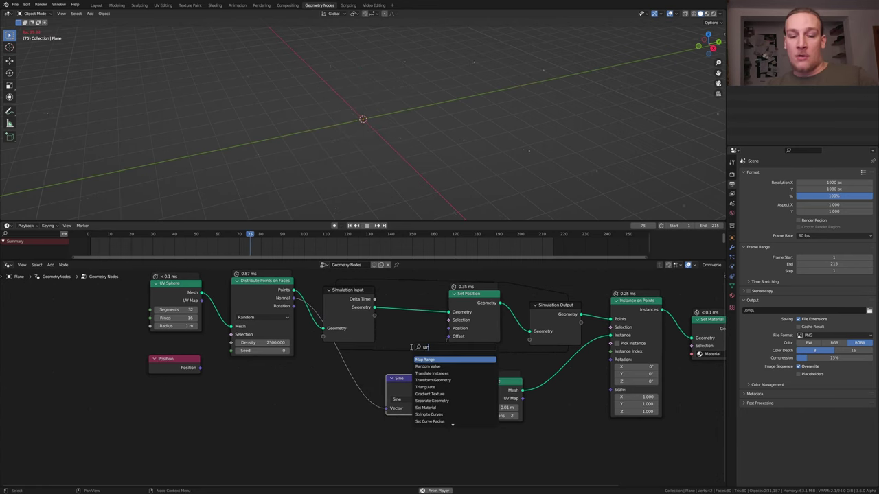
pyautogui.click(439, 360)
pyautogui.click(367, 374)
pyautogui.click(348, 385)
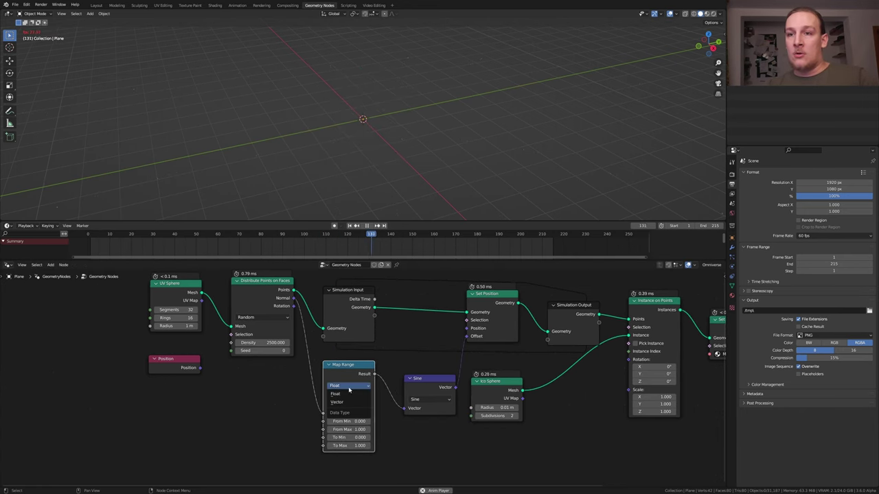
pyautogui.click(356, 403)
# Step: Add a Mix node set to Vector with factor 0.3 and connect its Result to the Map Range node's To Max input
pyautogui.hotkey('shift', 'a')
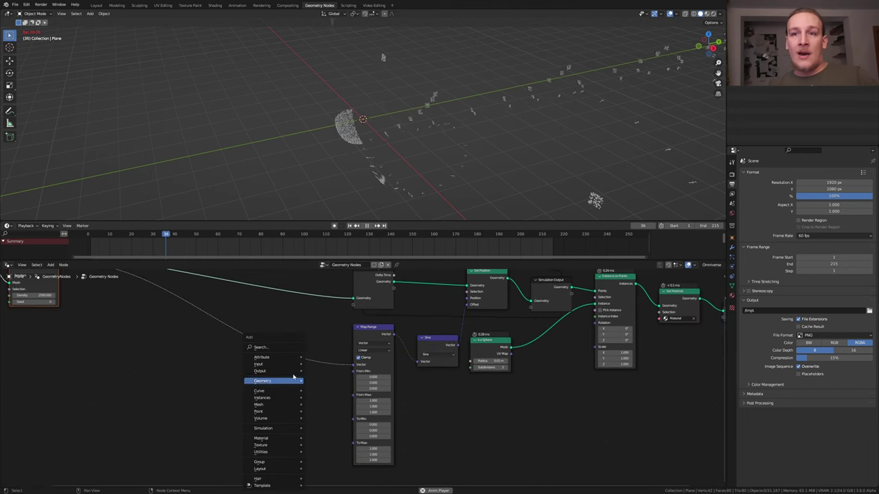
pyautogui.click(290, 350)
pyautogui.write('mi')
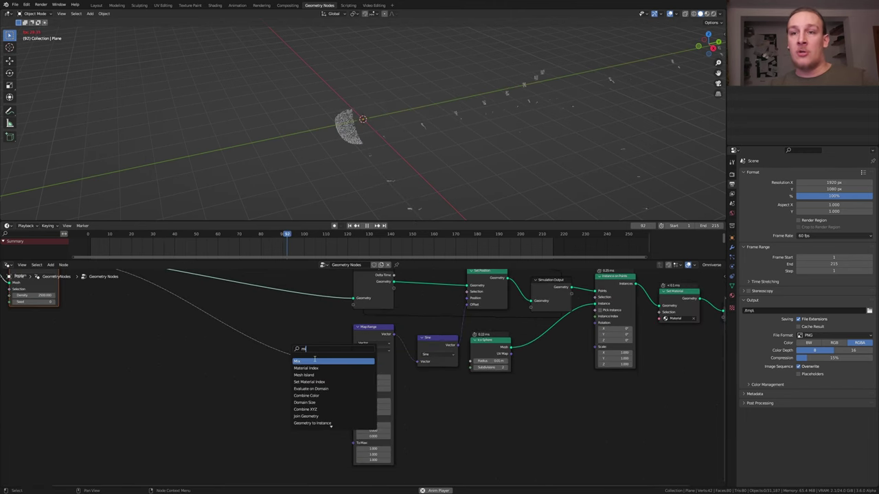
pyautogui.click(315, 361)
pyautogui.click(257, 396)
pyautogui.moveTo(280, 351); pyautogui.dragTo(346, 394)
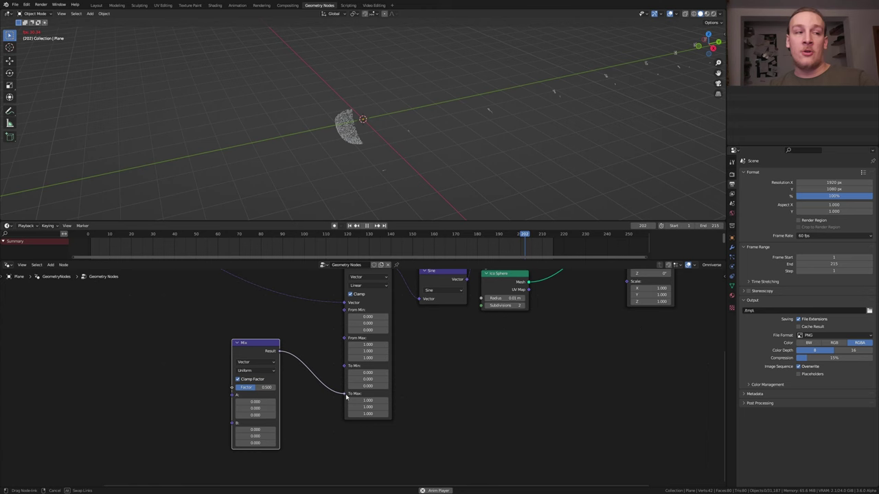
# Step: Duplicate the Sine node as an Add node and connect its output to Map Range's From Max and the Mix node's B
pyautogui.moveTo(442, 275); pyautogui.dragTo(639, 302, button='middle')
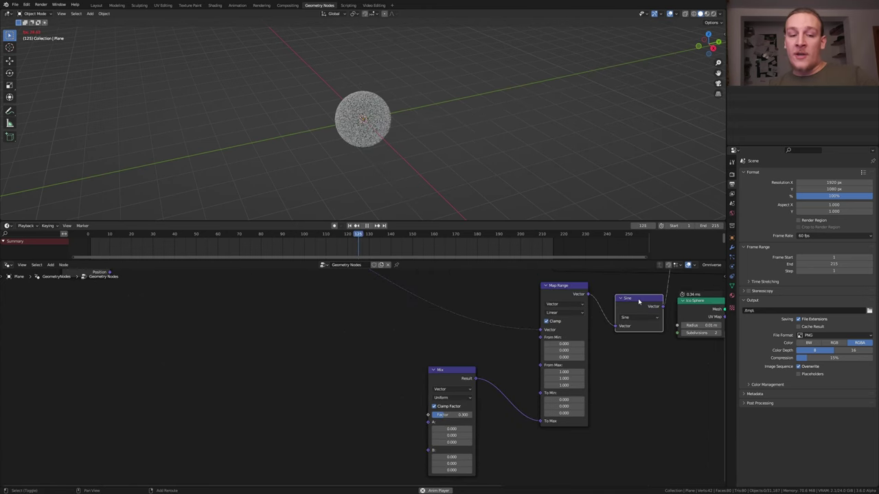
pyautogui.hotkey('shift', 'd')
pyautogui.click(383, 336)
pyautogui.click(382, 352)
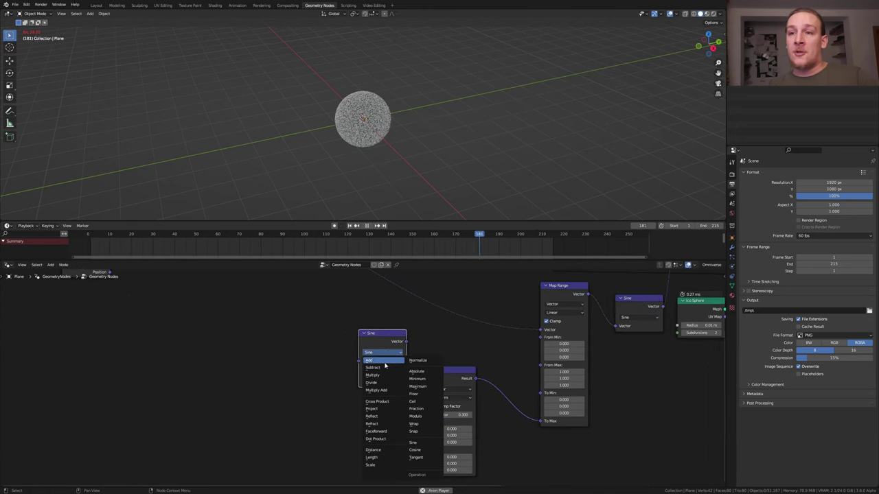
pyautogui.click(383, 362)
pyautogui.moveTo(406, 341); pyautogui.dragTo(541, 365)
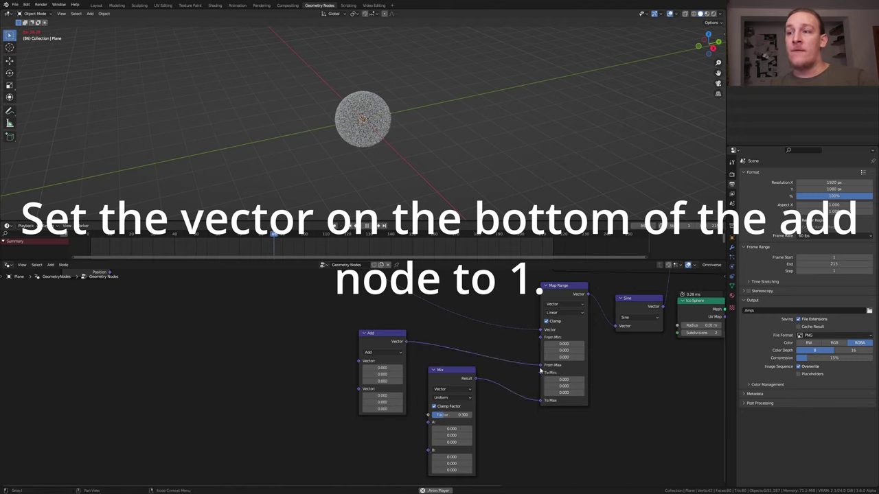
pyautogui.moveTo(407, 341); pyautogui.dragTo(429, 449)
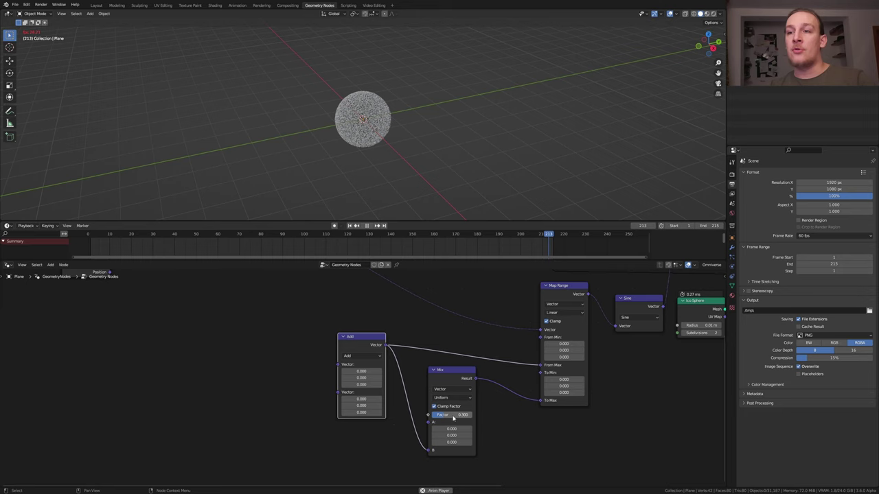
# Step: Duplicate the Mix node and connect the copy's Result to the Add node's first Vector, the original Mix's A, and Map Range's Vector
pyautogui.click(453, 380)
pyautogui.hotkey('shift', 'd')
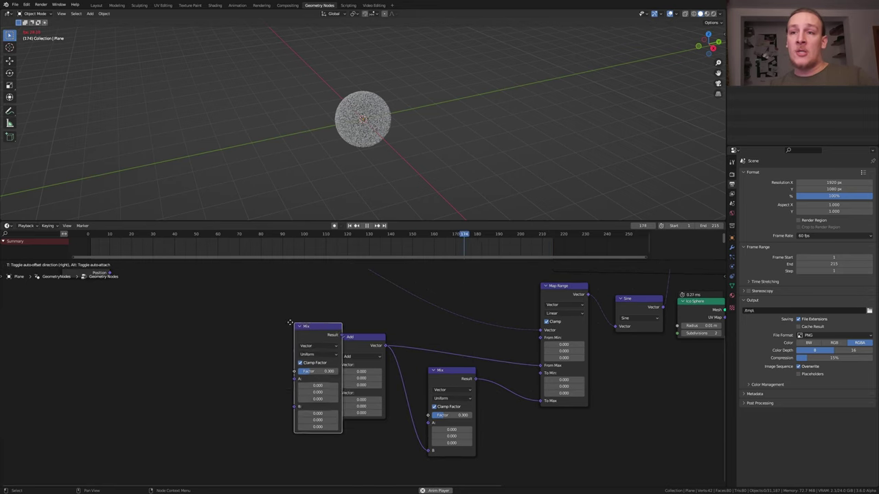
pyautogui.click(256, 380)
pyautogui.moveTo(279, 288); pyautogui.dragTo(337, 364)
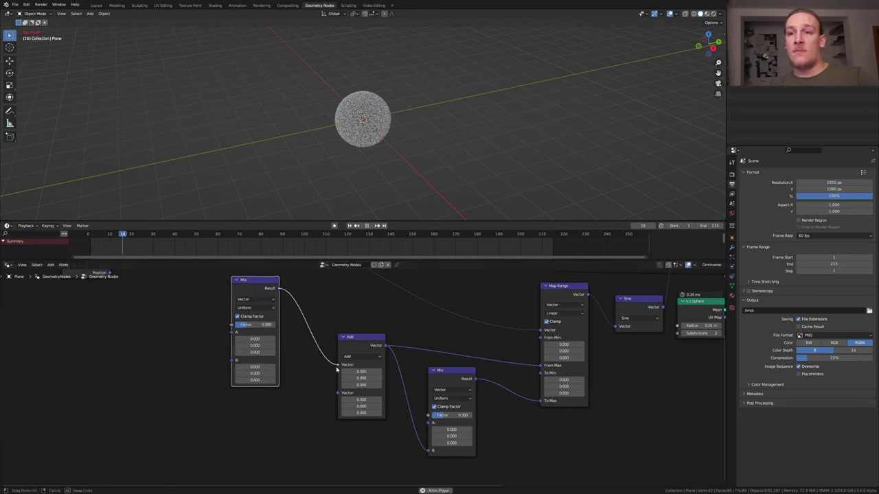
pyautogui.moveTo(279, 288); pyautogui.dragTo(429, 423)
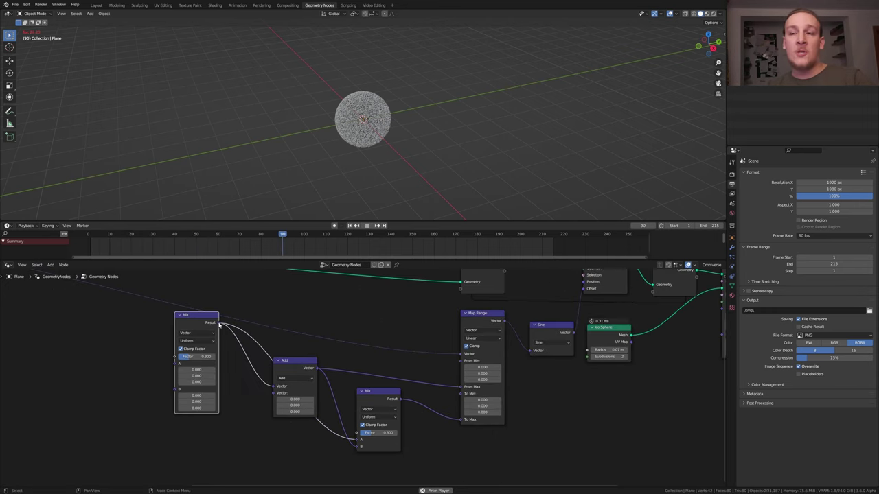
pyautogui.moveTo(219, 322); pyautogui.dragTo(460, 354)
# Step: Duplicate the Sine node ahead of the new Mix node, connecting the Normal output to its Vector and its output to the Mix's A
pyautogui.moveTo(547, 330); pyautogui.dragTo(623, 336, button='middle')
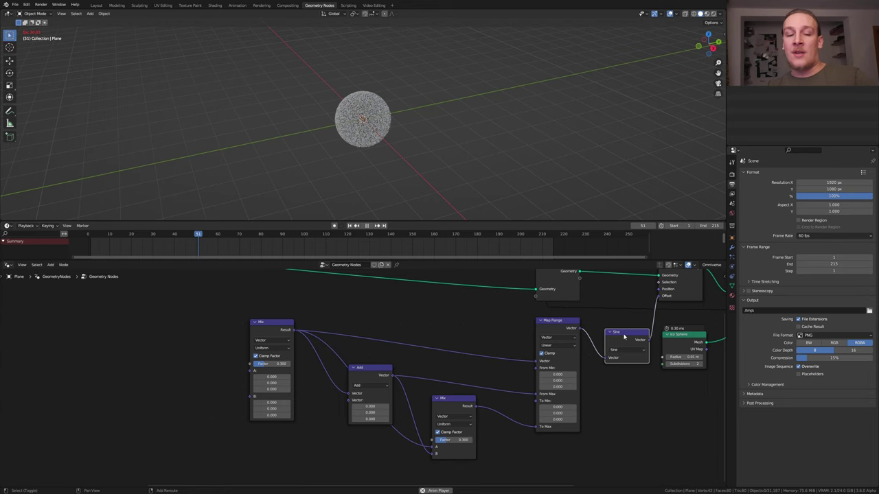
pyautogui.hotkey('shift', 'd')
pyautogui.click(198, 320)
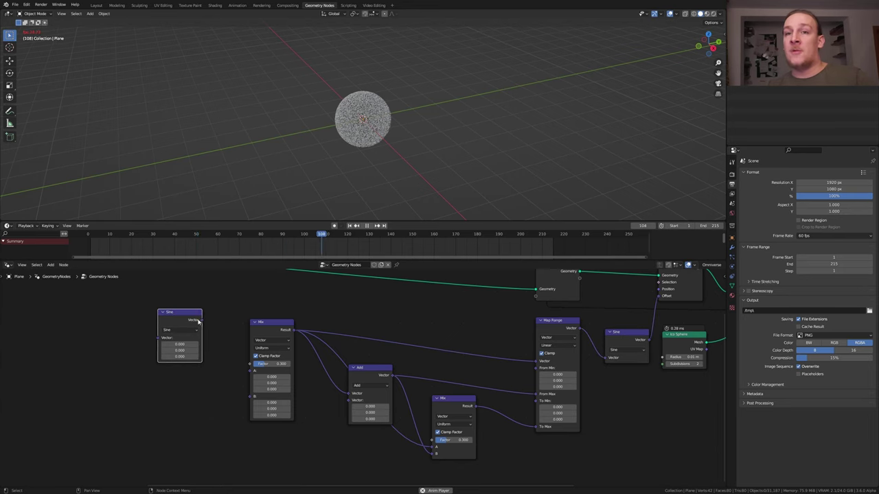
pyautogui.moveTo(199, 320); pyautogui.dragTo(251, 373)
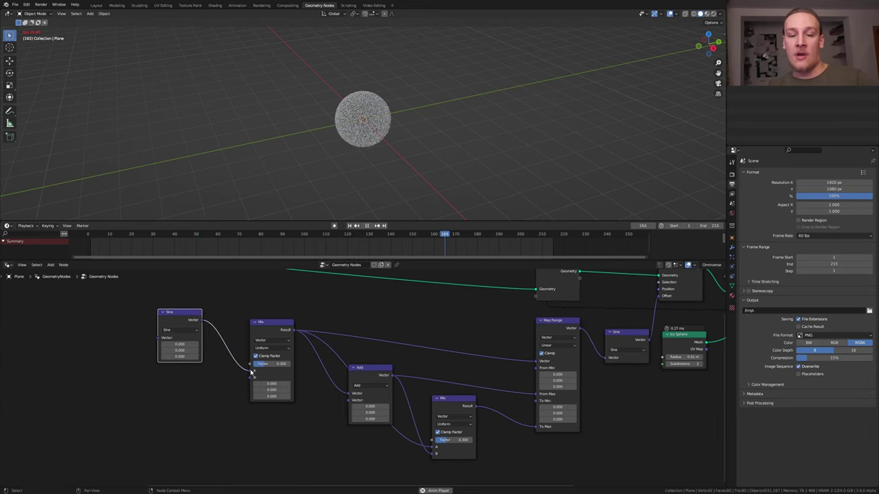
pyautogui.moveTo(57, 289); pyautogui.dragTo(339, 388)
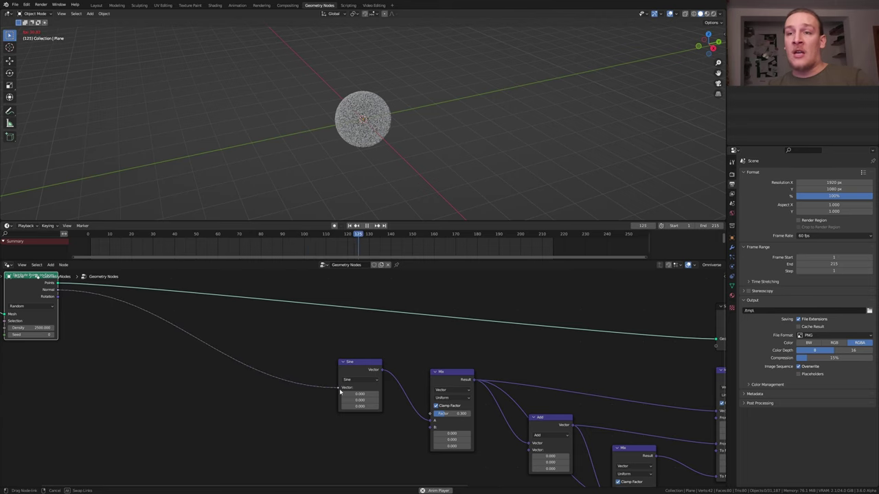
# Step: Insert a Cross Product node between the Normal output and the Sine copy, with its second vector set to 0.25 on all axes
pyautogui.moveTo(351, 382); pyautogui.dragTo(378, 372, button='middle')
pyautogui.click(398, 356)
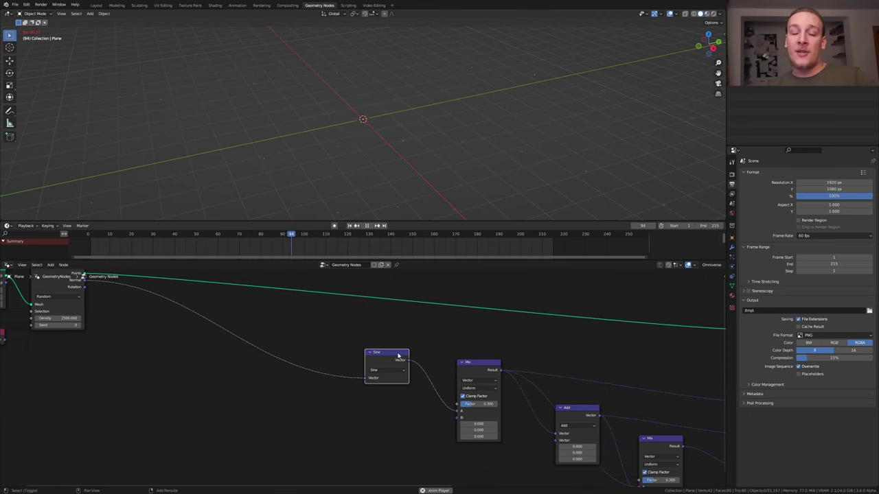
pyautogui.hotkey('shift', 'd')
pyautogui.click(330, 350)
pyautogui.click(317, 363)
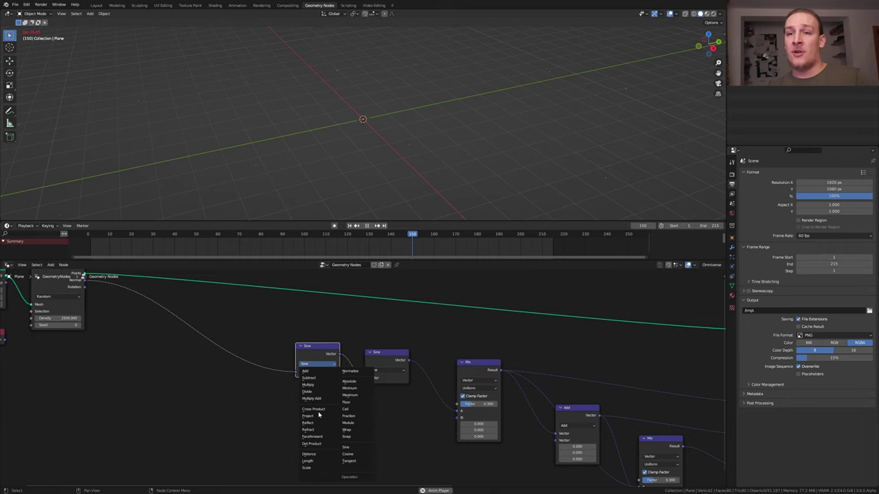
pyautogui.click(315, 409)
pyautogui.click(325, 384)
pyautogui.write('.25')
pyautogui.press('Return')
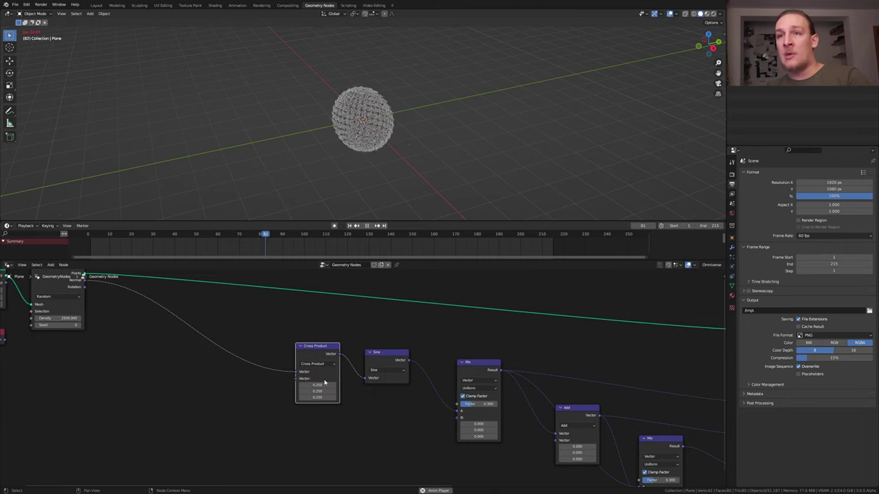
# Step: Duplicate the Cross Product node into the link from the Normal output and change the copy to Tangent
pyautogui.hotkey('shift', 'd')
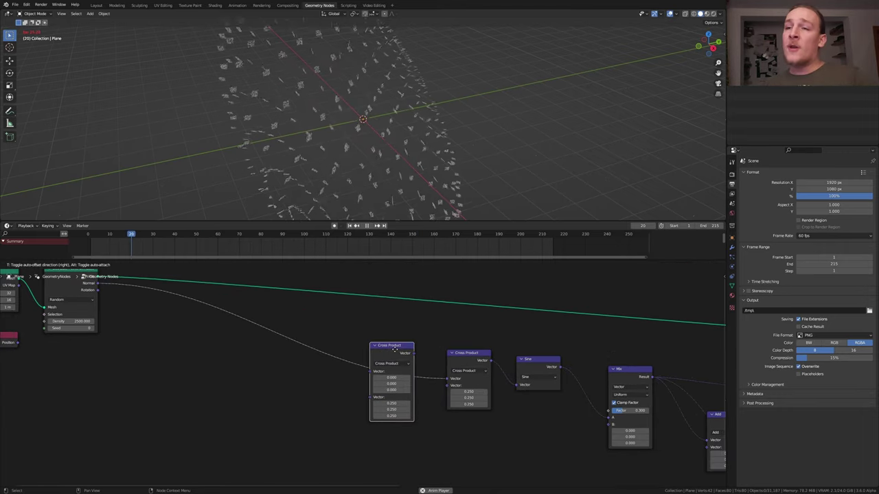
pyautogui.click(390, 364)
pyautogui.click(390, 364)
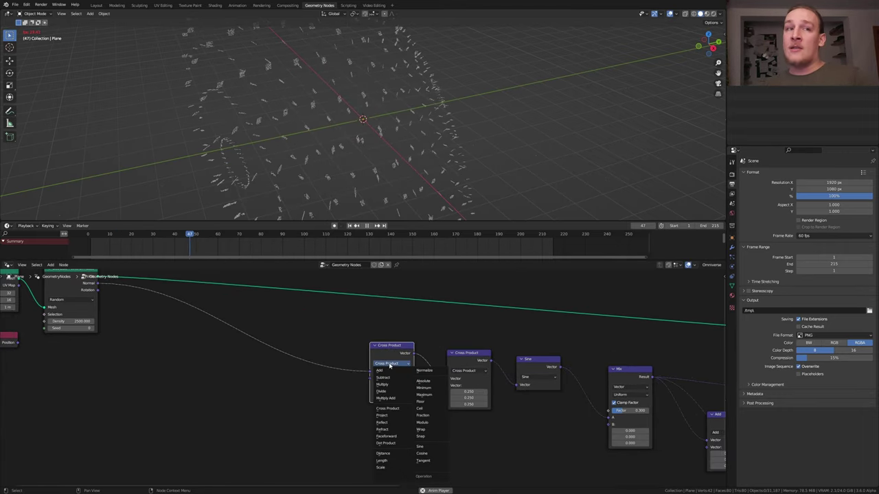
pyautogui.click(430, 464)
# Step: Insert a Cosine node ahead of the Tangent node and a Normalize node ahead of the Cosine node
pyautogui.hotkey('shift', 'd')
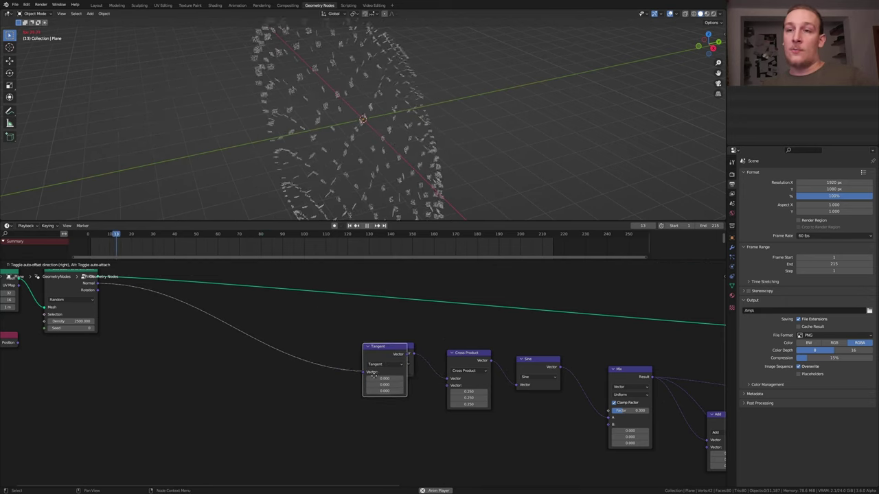
pyautogui.click(324, 368)
pyautogui.click(321, 360)
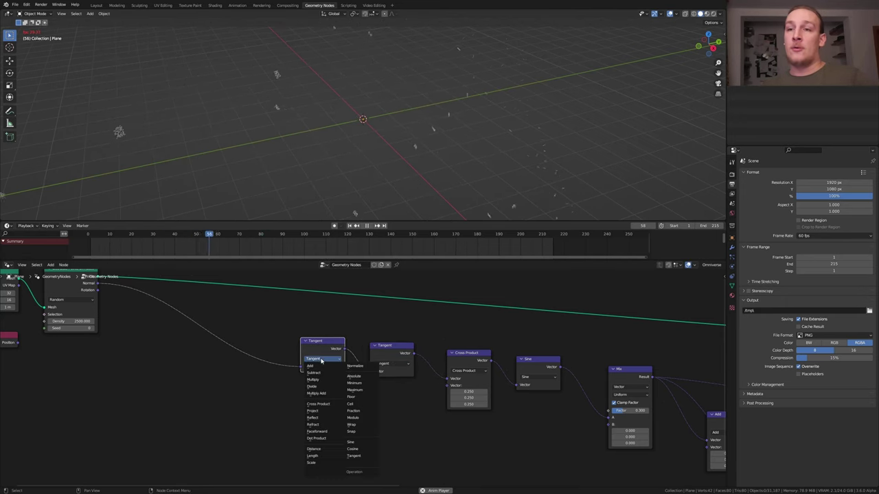
pyautogui.click(352, 448)
pyautogui.hotkey('shift', 'd')
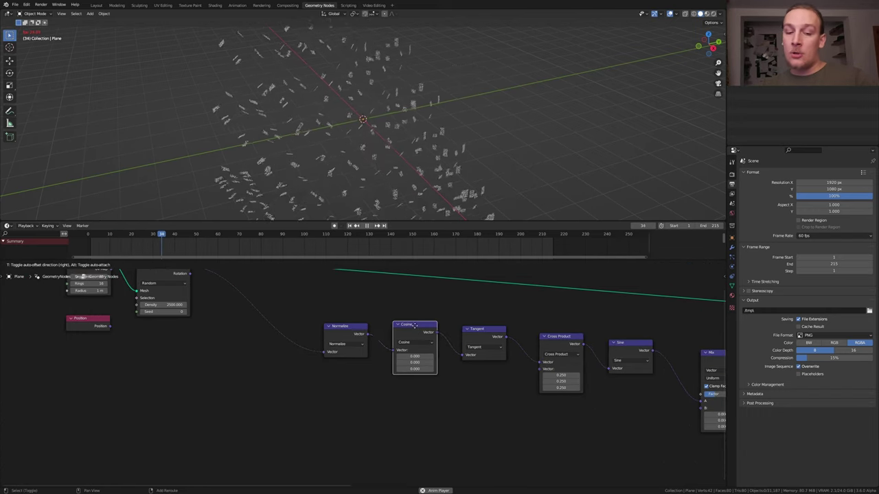
# Step: Insert a second Cosine node ahead of the Normalize node, preceded by another copy changed to Snap
pyautogui.hotkey('shift', 'd')
pyautogui.click(276, 329)
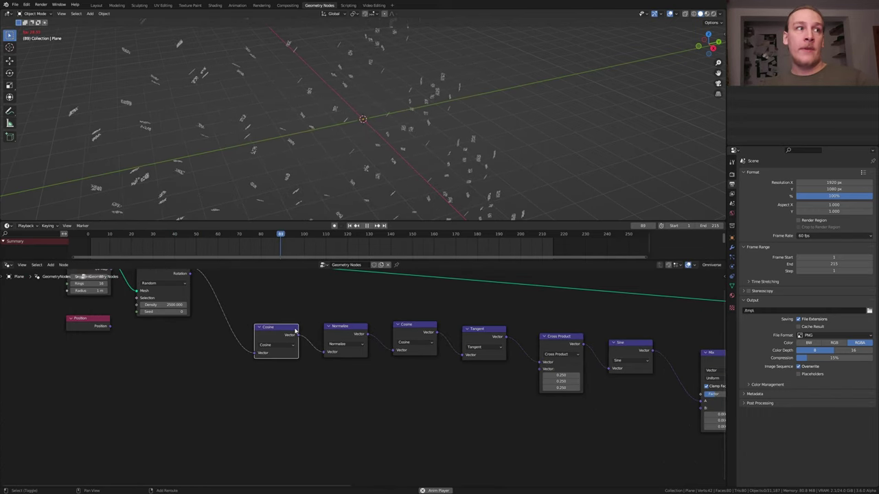
pyautogui.hotkey('shift', 'd')
pyautogui.click(253, 326)
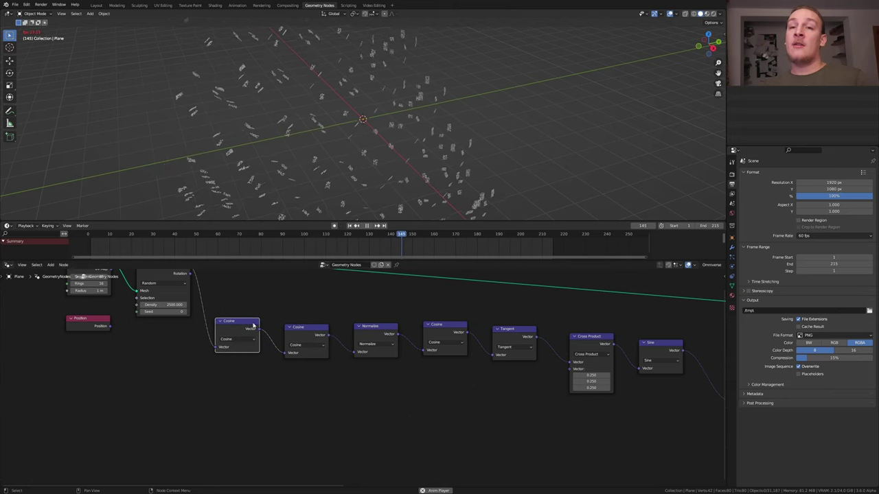
pyautogui.click(249, 340)
pyautogui.click(273, 411)
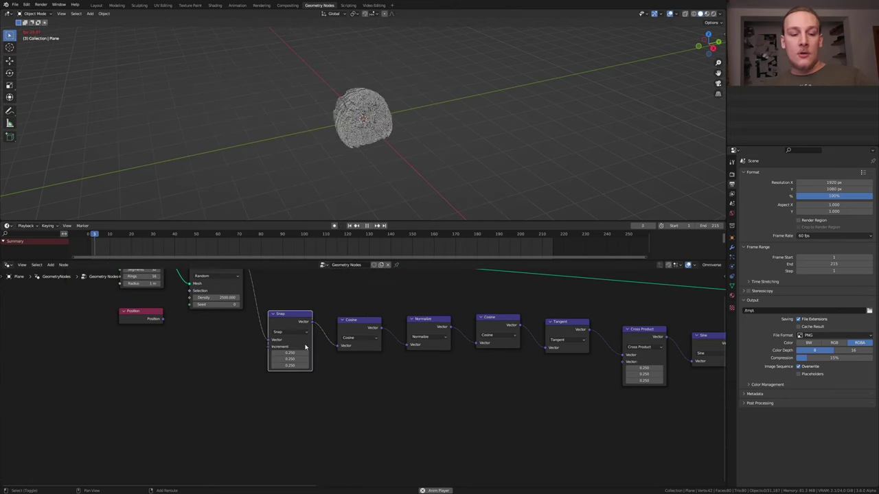
# Step: Duplicate the Snap node as an Absolute node, feed it from the Position node, and connect its output to Snap's Increment
pyautogui.hotkey('shift', 'd')
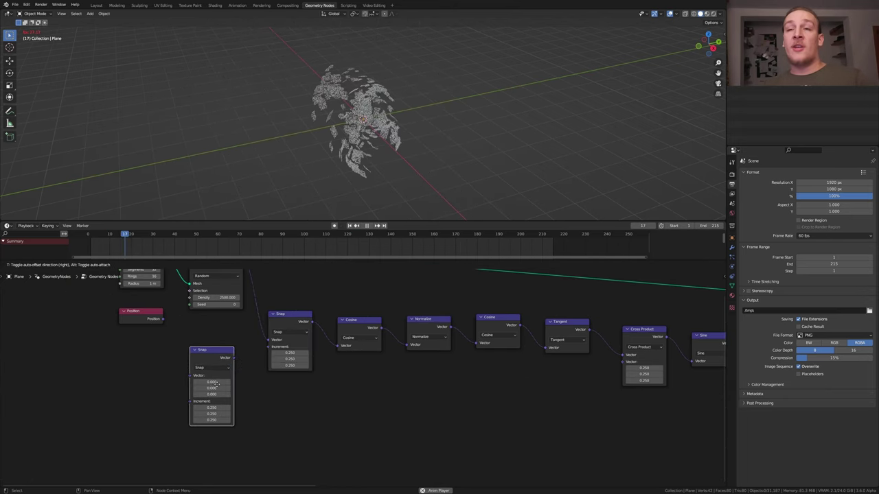
pyautogui.click(197, 400)
pyautogui.click(188, 389)
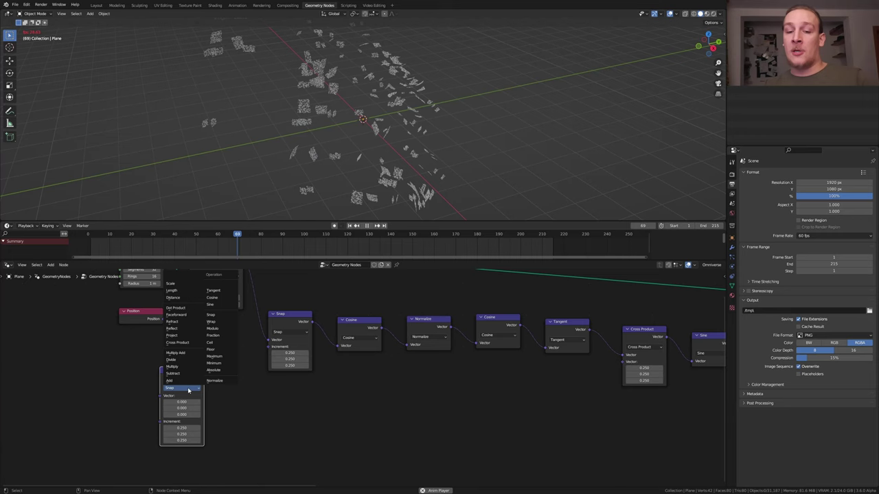
pyautogui.click(215, 370)
pyautogui.moveTo(163, 319); pyautogui.dragTo(133, 360)
pyautogui.moveTo(157, 397); pyautogui.dragTo(160, 396)
pyautogui.moveTo(203, 378); pyautogui.dragTo(269, 347)
# Step: Duplicate the Tangent node beside the Absolute node and connect the Absolute output to its Vector input
pyautogui.click(562, 323)
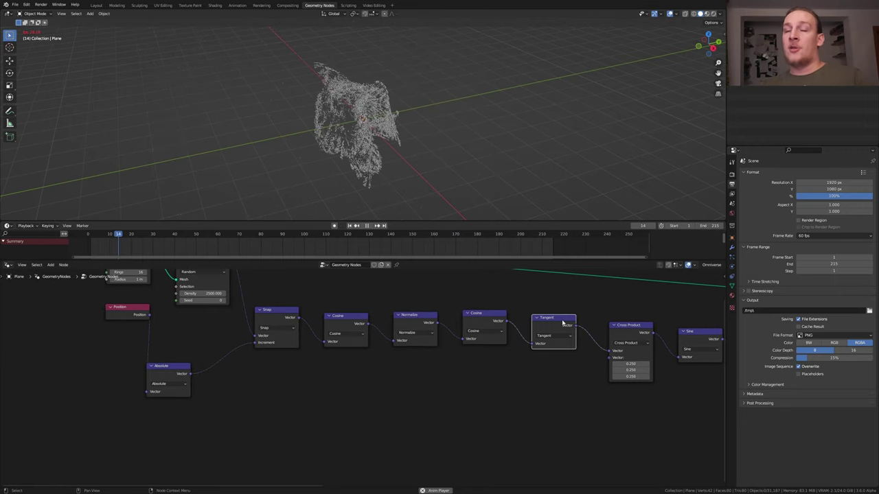
pyautogui.hotkey('shift', 'd')
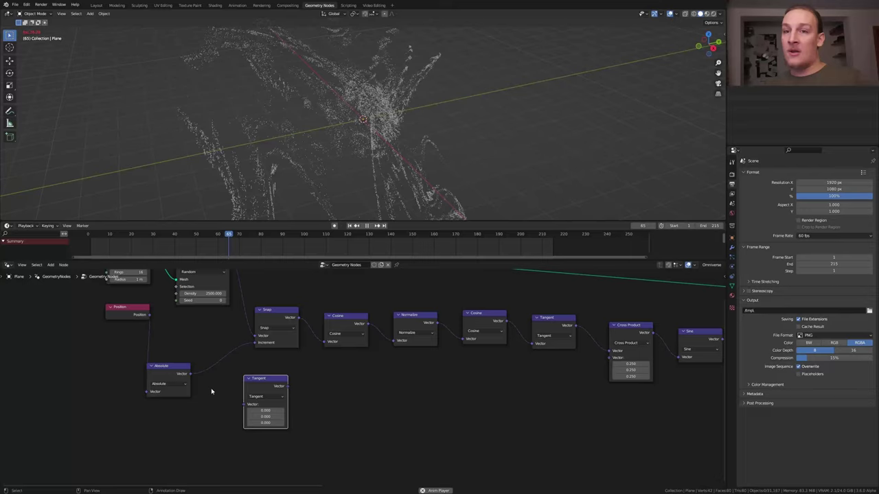
pyautogui.click(274, 394)
pyautogui.moveTo(190, 373); pyautogui.dragTo(244, 404)
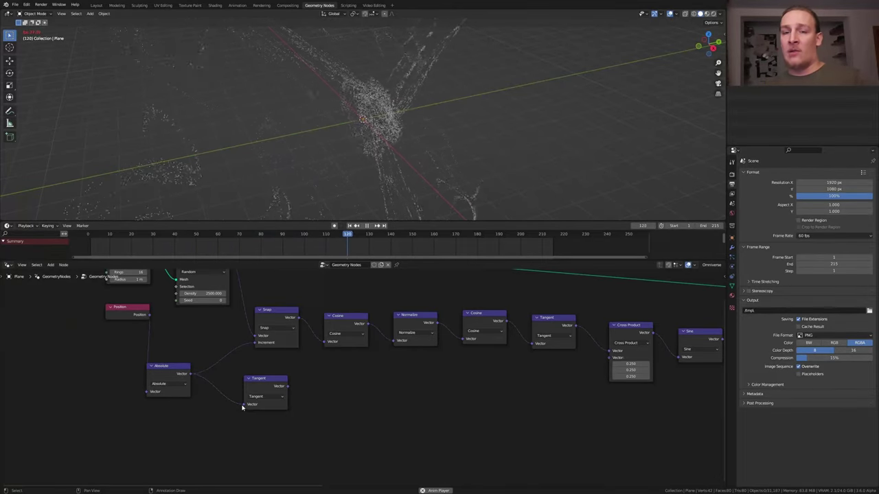
# Step: Duplicate the lower Tangent node as a Wrap node and connect the Absolute output to its Vector input
pyautogui.moveTo(272, 372); pyautogui.dragTo(281, 348, button='middle')
pyautogui.click(276, 358)
pyautogui.hotkey('shift', 'd')
pyautogui.click(337, 362)
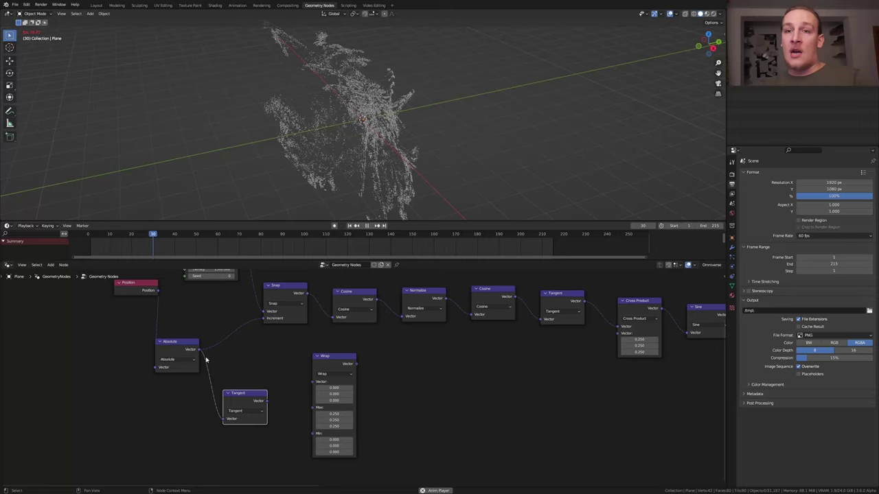
pyautogui.moveTo(199, 350); pyautogui.dragTo(314, 382)
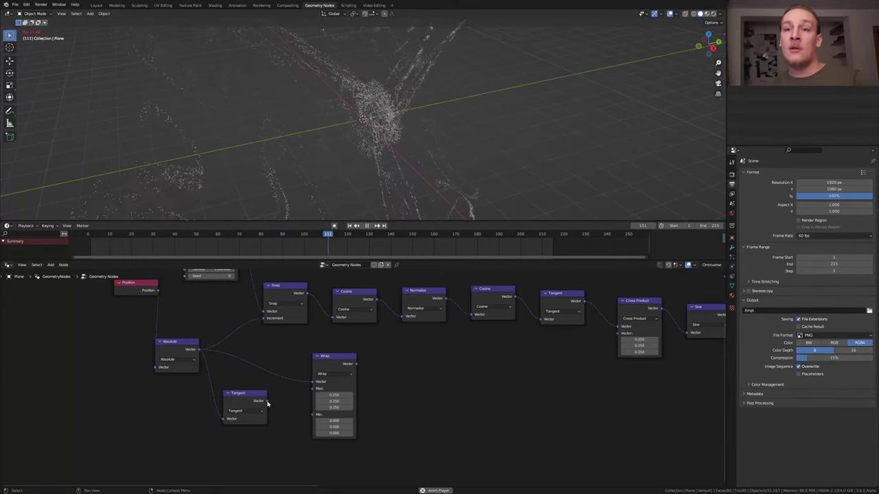
# Step: Connect Tangent to the Wrap node's Min, Position to its Max, and the Wrap output to the first Mix node's B
pyautogui.moveTo(267, 401); pyautogui.dragTo(313, 416)
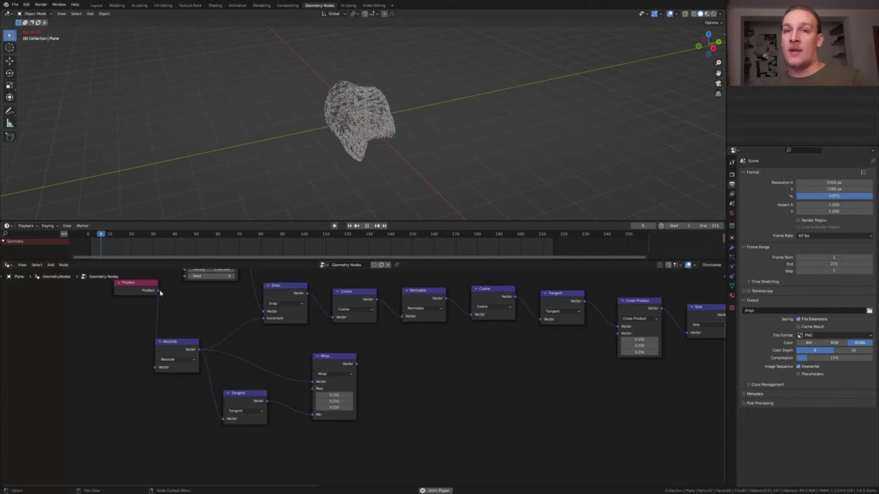
pyautogui.moveTo(159, 291); pyautogui.dragTo(310, 389)
pyautogui.moveTo(386, 365); pyautogui.dragTo(293, 365, button='middle')
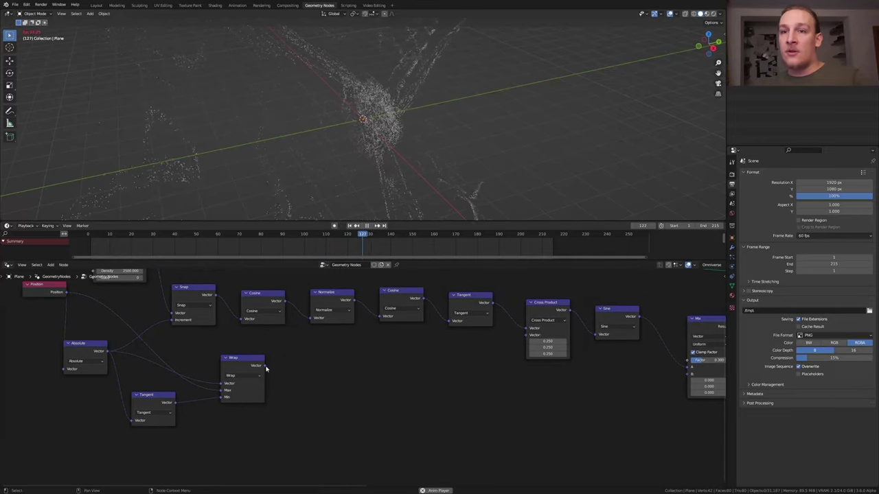
pyautogui.moveTo(264, 366); pyautogui.dragTo(686, 374)
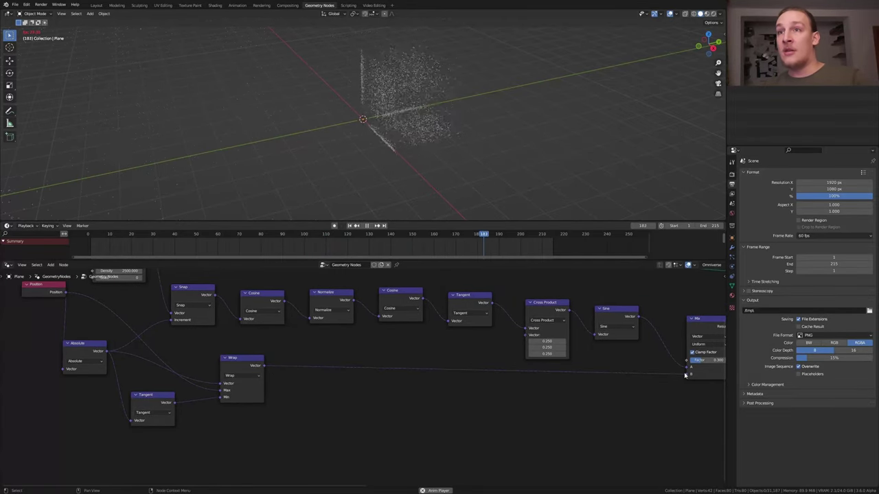
# Step: Duplicate the Wrap node as a Project node after it and connect the Distribute Points on Faces Normal output to its second Vector
pyautogui.click(242, 357)
pyautogui.hotkey('shift', 'd')
pyautogui.click(310, 358)
pyautogui.click(311, 376)
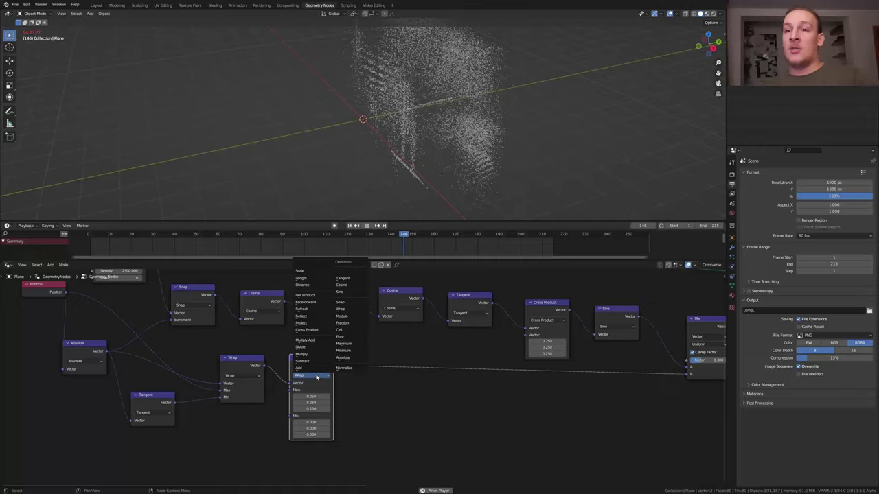
pyautogui.click(301, 323)
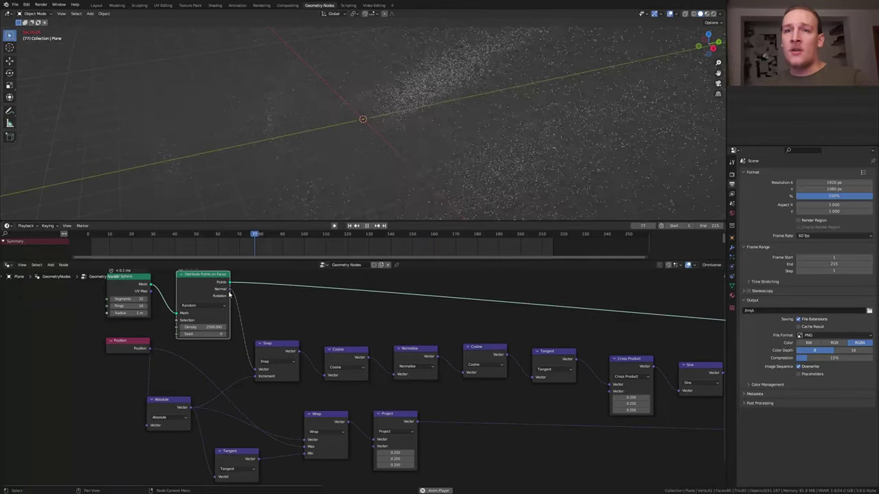
pyautogui.moveTo(230, 289); pyautogui.dragTo(374, 446)
pyautogui.moveTo(396, 424); pyautogui.dragTo(329, 369, button='middle')
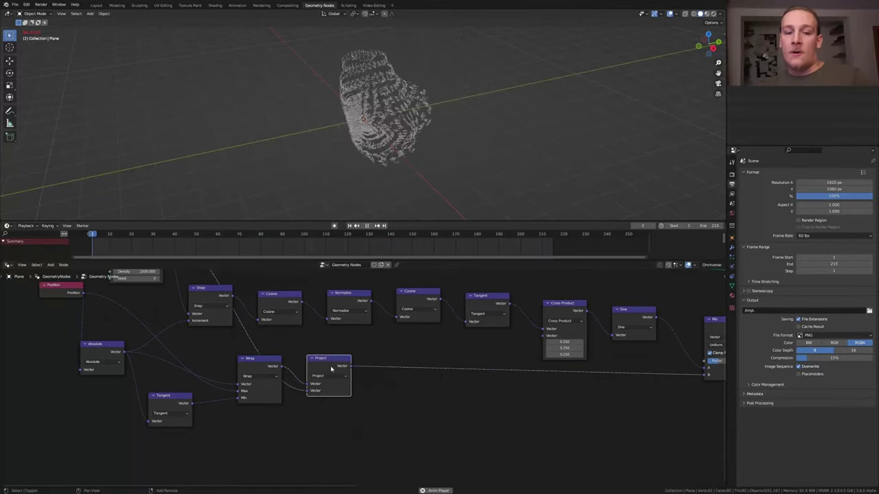
# Step: Duplicate the Project node as a Refract node after it and set all three values of its second Vector to 7.3
pyautogui.hotkey('shift', 'd')
pyautogui.click(392, 372)
pyautogui.moveTo(280, 398)
pyautogui.mouseDown()
pyautogui.moveTo(280, 415)
pyautogui.moveTo(280, 398)
pyautogui.mouseUp()
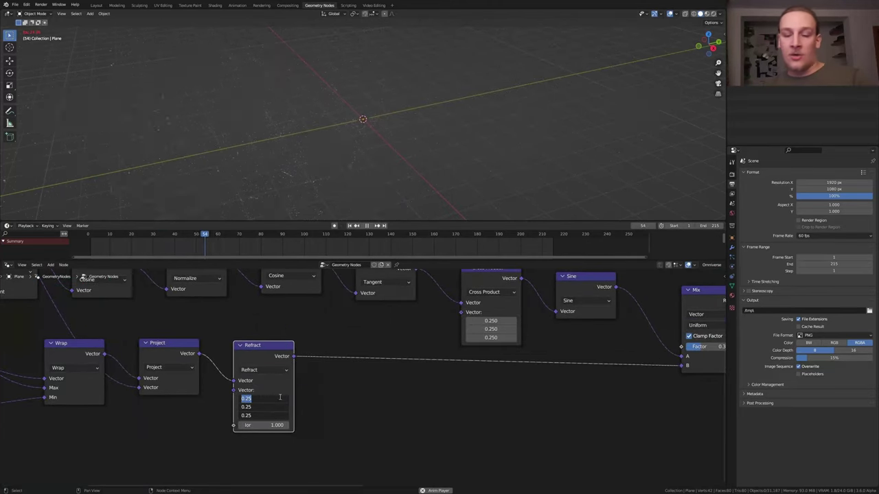
pyautogui.write('7.3')
pyautogui.press('Return')
# Step: Duplicate the Refract node as a Minimum node and insert it after Refract in the lower chain
pyautogui.hotkey('shift', 'd')
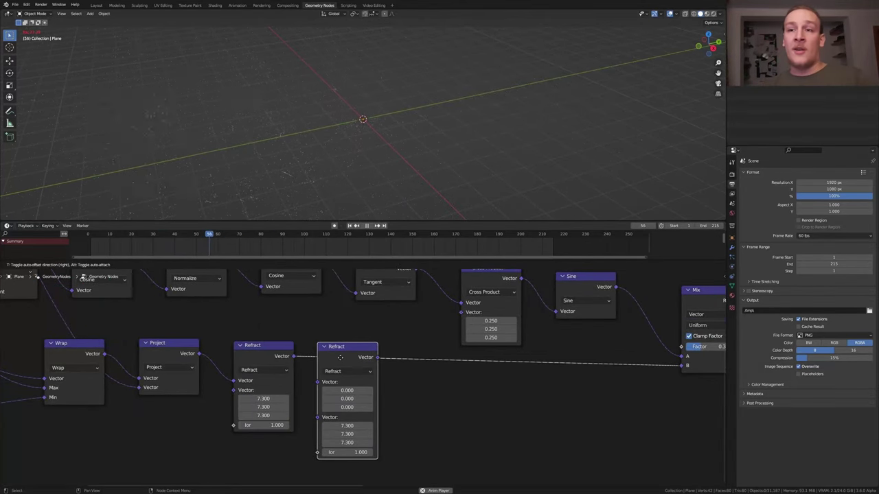
pyautogui.click(377, 373)
pyautogui.click(373, 371)
pyautogui.click(402, 337)
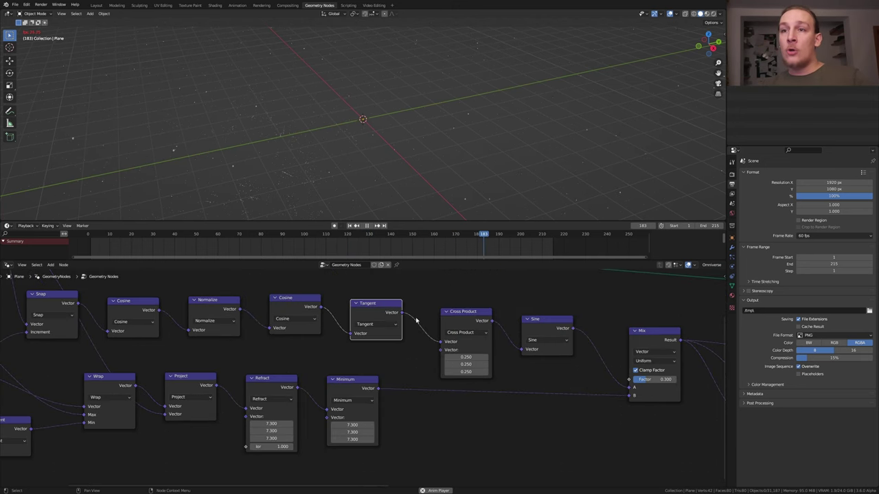
# Step: Duplicate the upper Tangent node and insert the copy after the Minimum node in the lower chain
pyautogui.hotkey('shift', 'd')
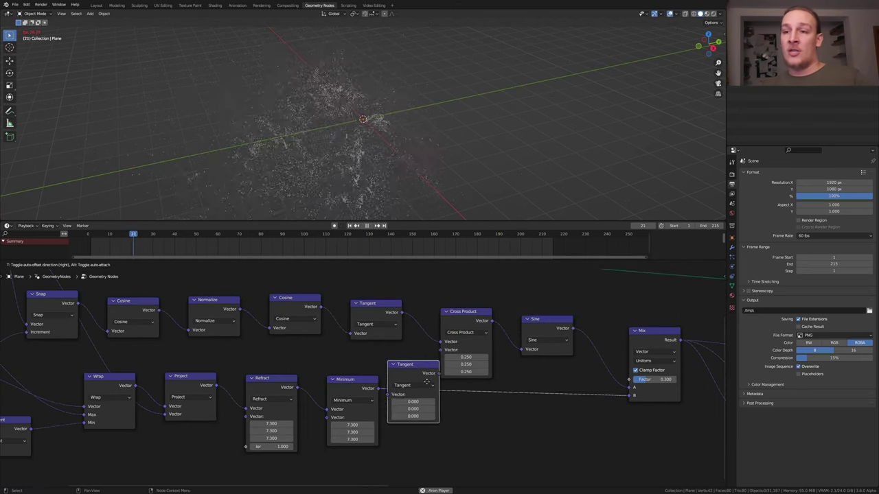
pyautogui.click(441, 398)
pyautogui.scroll(-1, 441, 398)
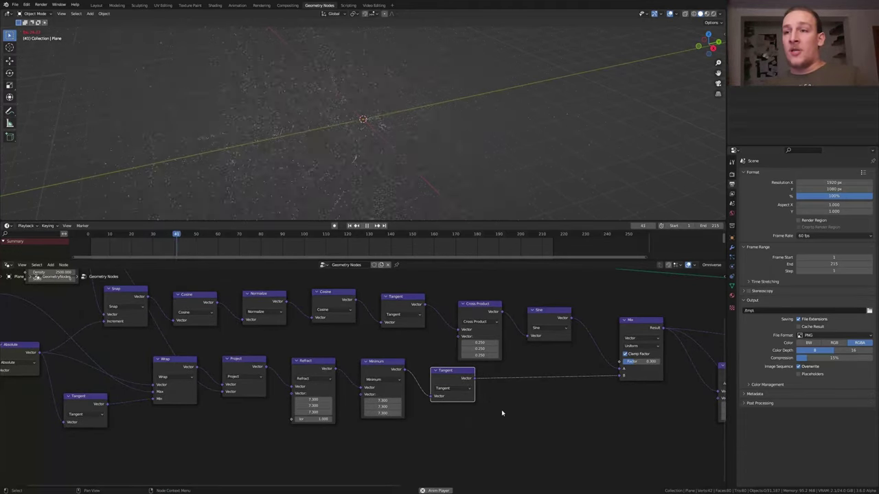
# Step: Connect the Snap node's output to the second Vector input of the Reflect node after the lower Tangent
pyautogui.click(140, 303)
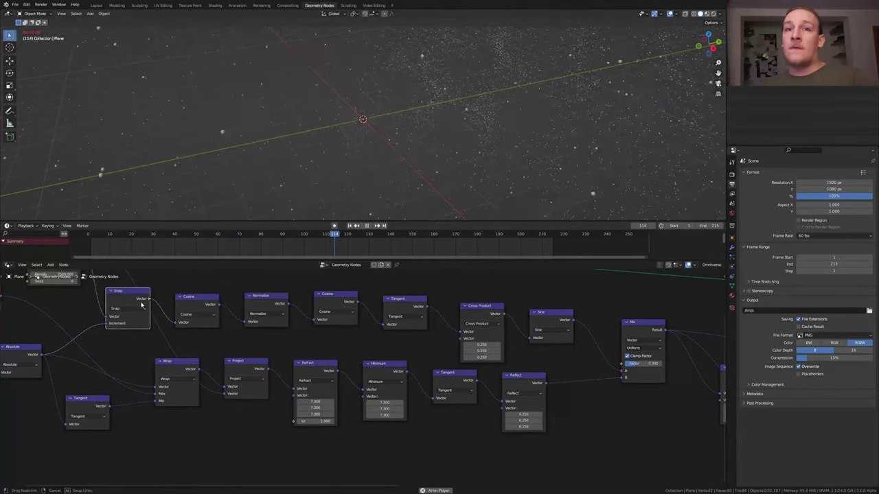
pyautogui.moveTo(148, 303); pyautogui.dragTo(509, 411)
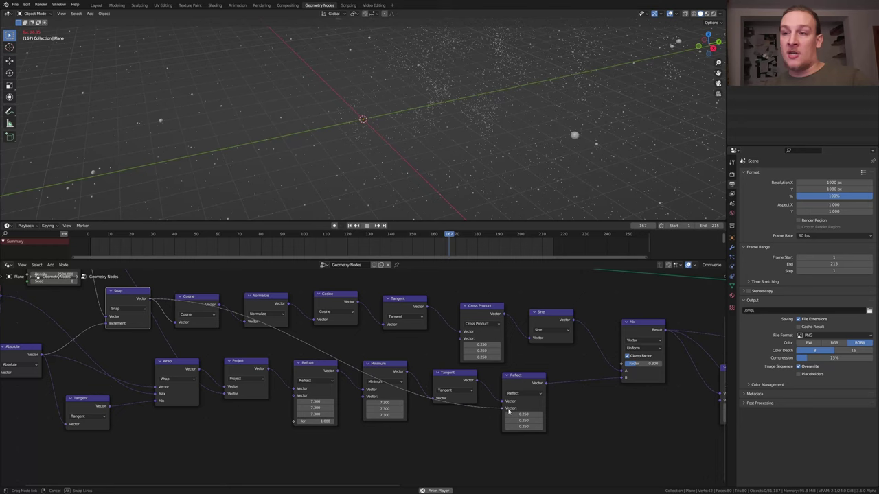
pyautogui.moveTo(509, 410); pyautogui.dragTo(507, 408)
# Step: Connect the Cross Product output to the first Mix node's Factor and save the file
pyautogui.moveTo(506, 316); pyautogui.dragTo(269, 310, button='middle')
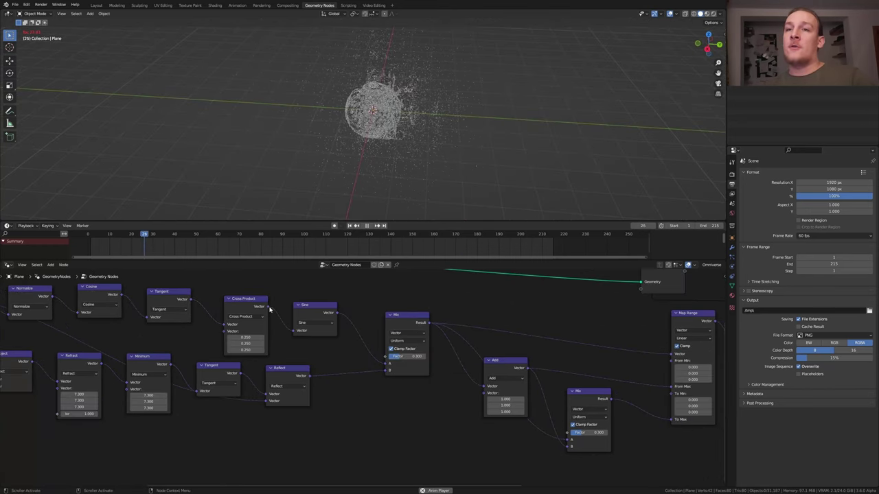
pyautogui.moveTo(267, 307); pyautogui.dragTo(382, 359)
pyautogui.moveTo(383, 359); pyautogui.dragTo(384, 357)
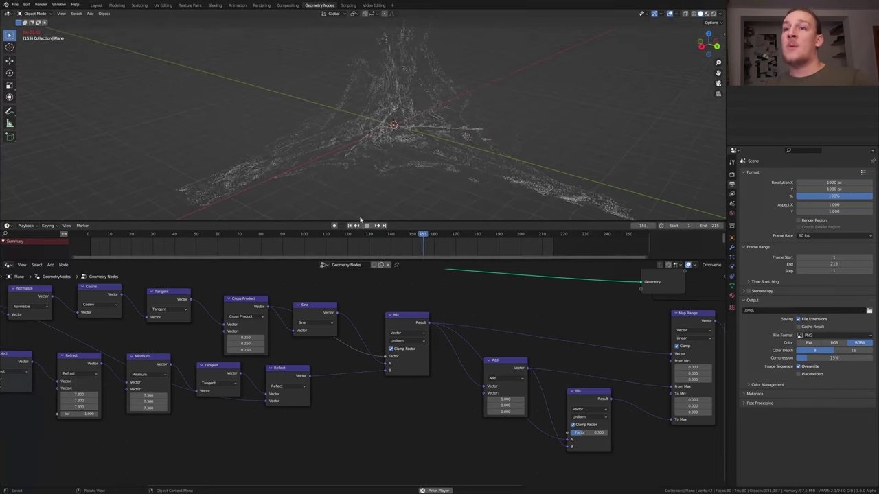
pyautogui.moveTo(449, 353); pyautogui.dragTo(412, 357, button='middle')
pyautogui.hotkey('ctrl', 's')
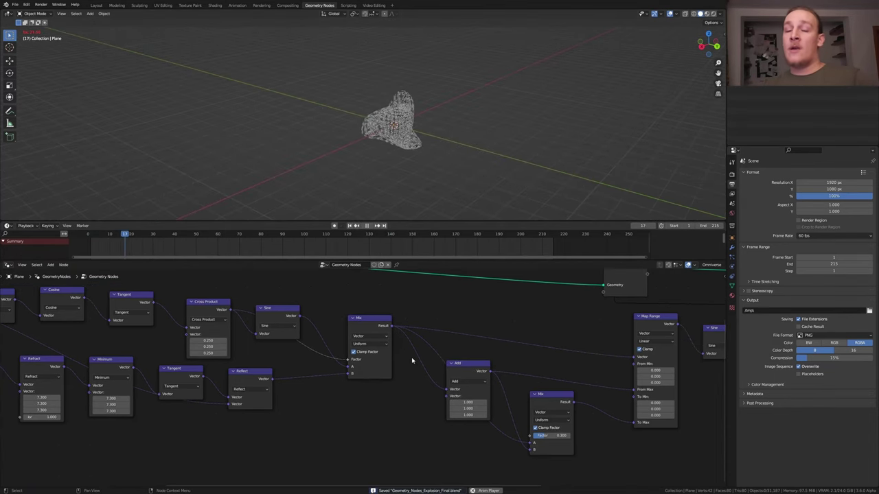
# Step: Arrange all nodes of the tree automatically with Node Arrange
pyautogui.press('n')
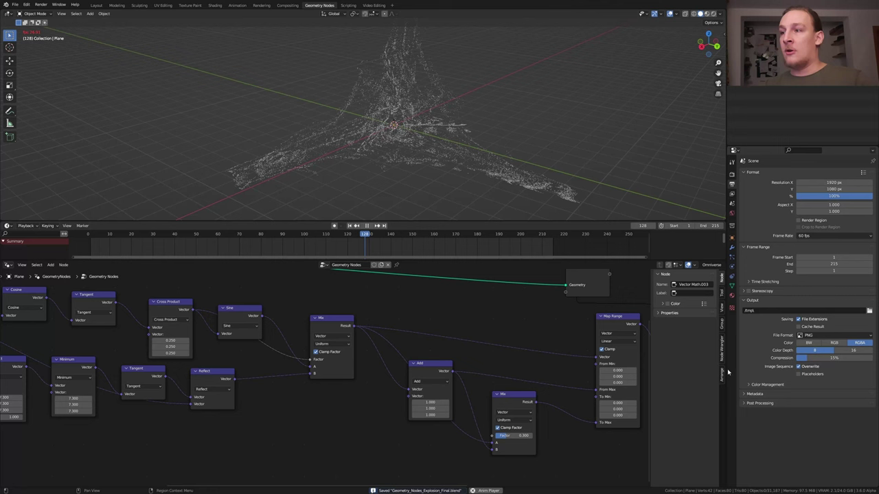
pyautogui.click(722, 373)
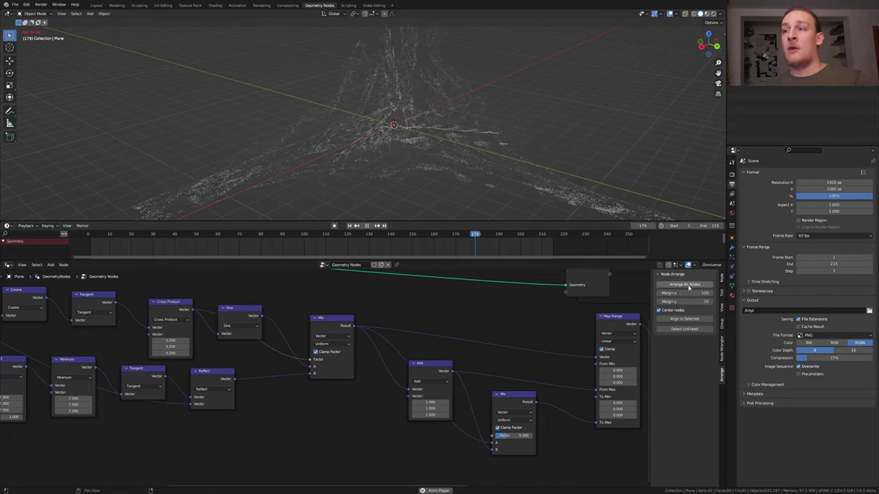
# Step: Add a Transform Geometry node between the Instance on Points and Set Material nodes
pyautogui.hotkey('shift', 'a')
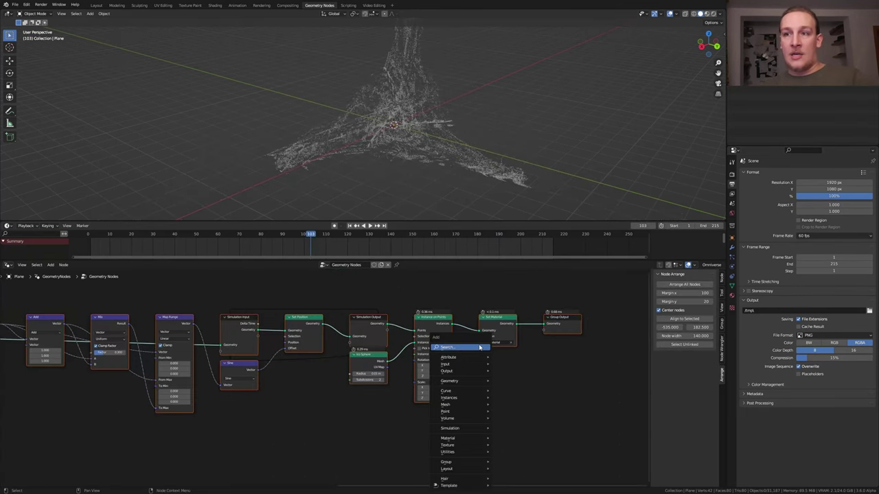
pyautogui.click(479, 347)
pyautogui.write('tr')
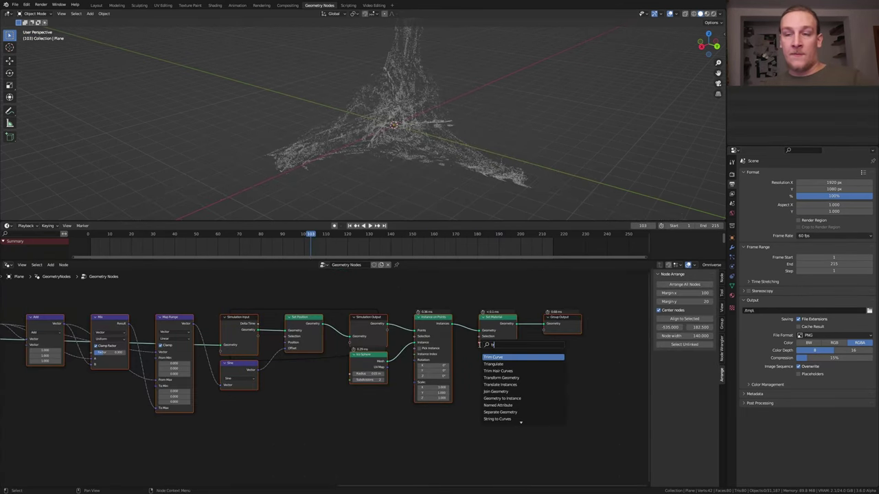
pyautogui.write('a')
pyautogui.click(511, 357)
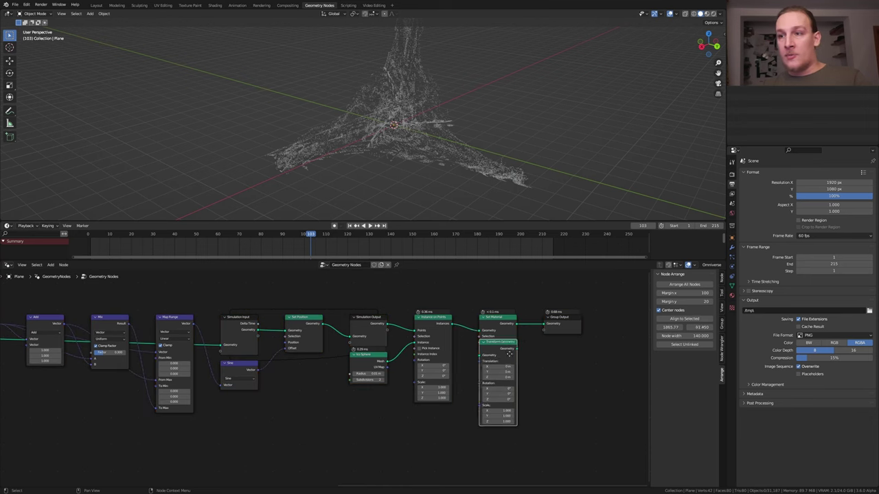
pyautogui.click(492, 337)
# Step: Set the Transform Geometry rotation to X 44.7°, Y -35.4° and Z -29.8°
pyautogui.scroll(4, 491, 337)
pyautogui.moveTo(491, 337); pyautogui.dragTo(380, 344, button='middle')
pyautogui.click(382, 386)
pyautogui.click(385, 386)
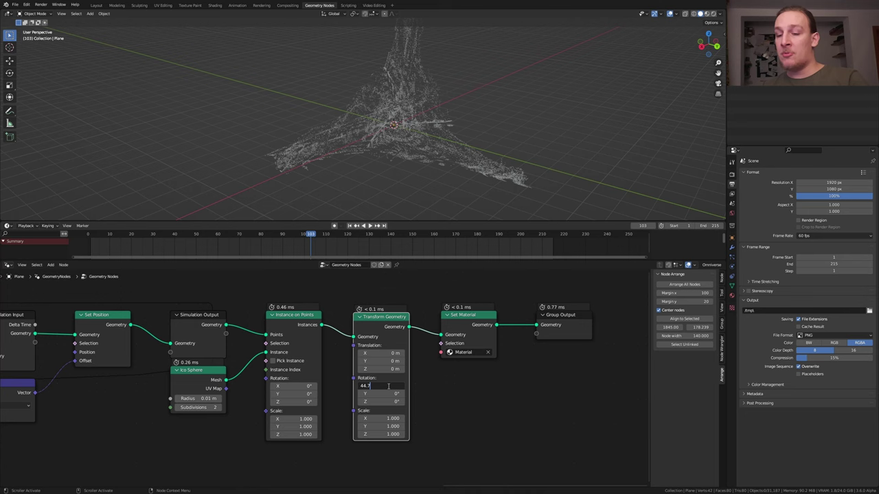
pyautogui.write('44.7')
pyautogui.press('Return')
pyautogui.click(389, 394)
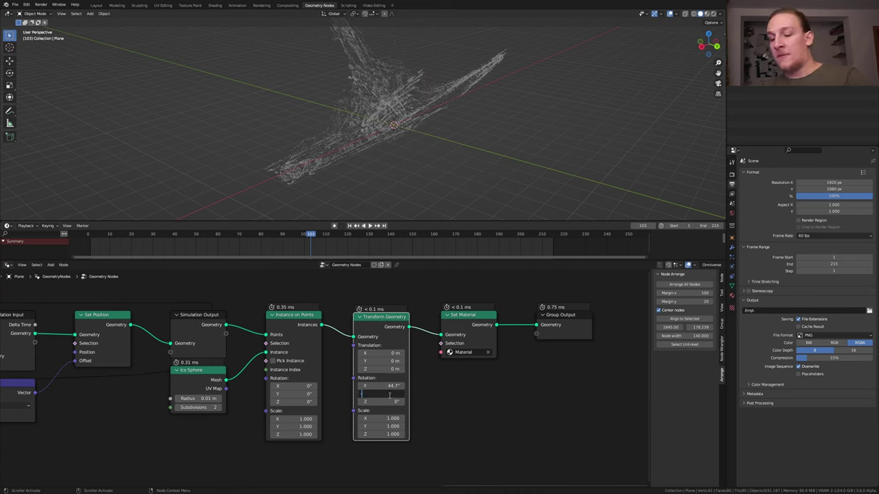
pyautogui.write('-35.4')
pyautogui.press('Tab')
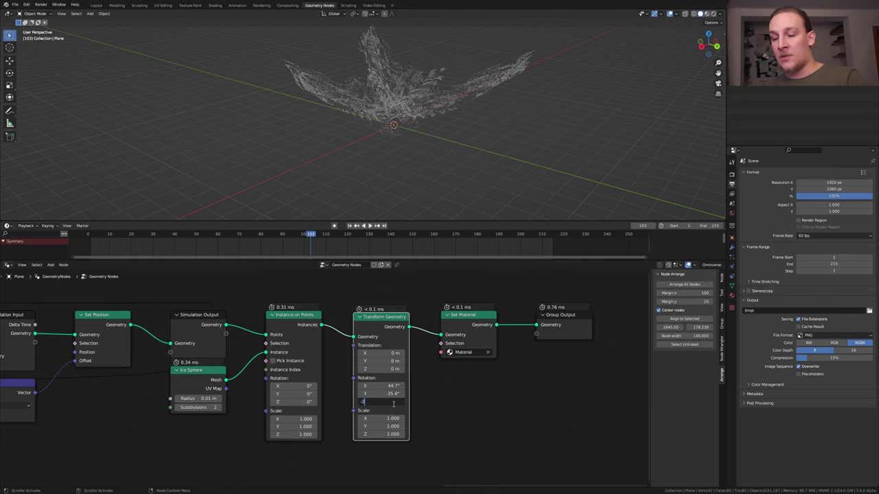
pyautogui.write('-29.8')
pyautogui.press('Return')
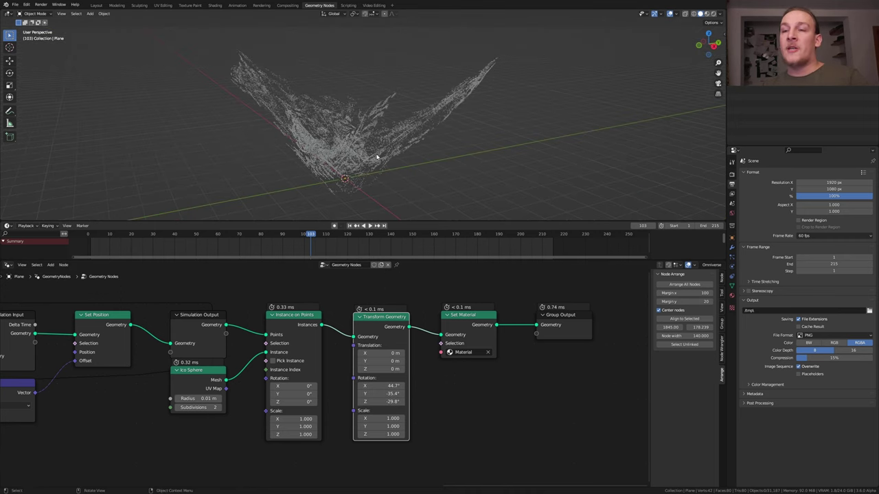
# Step: Add a camera and align it to the top view of the particles
pyautogui.click(377, 157)
pyautogui.scroll(-3, 378, 163)
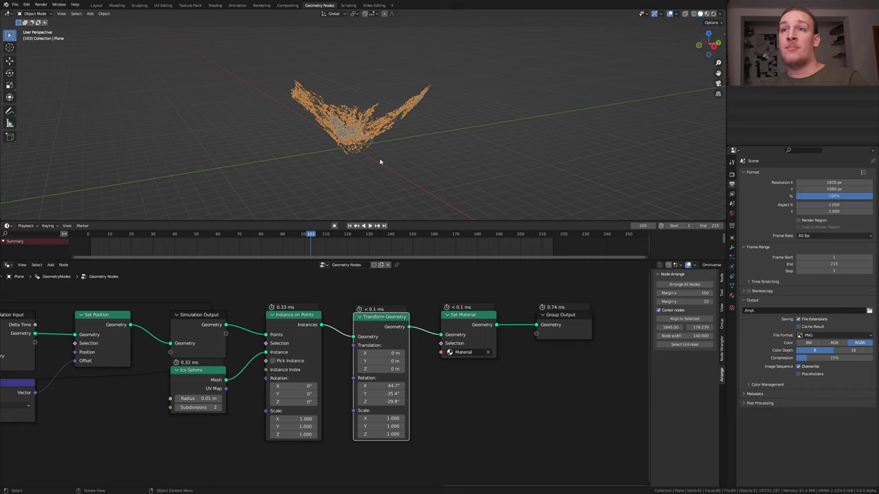
pyautogui.press('KP_7')
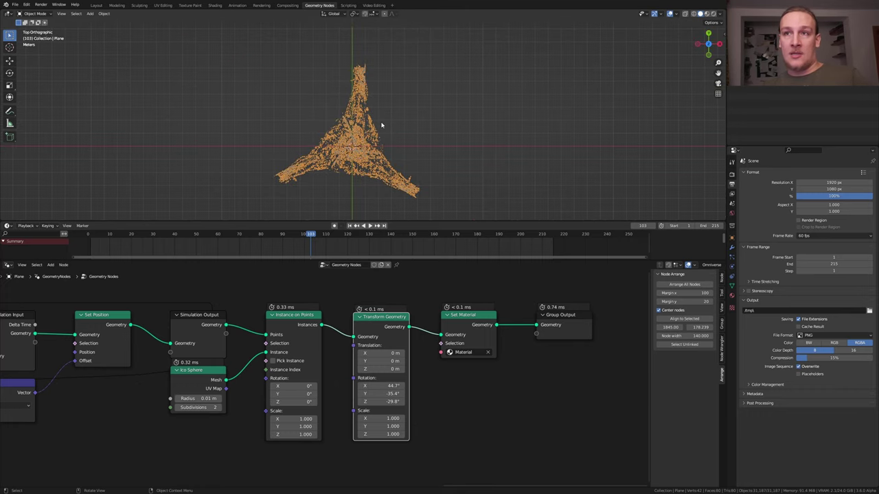
pyautogui.hotkey('shift', 'a')
pyautogui.click(369, 229)
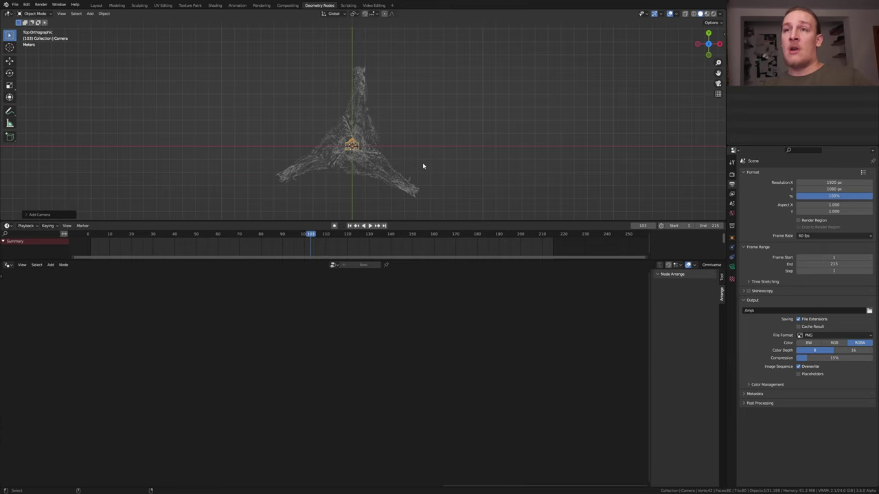
pyautogui.press('ctrl+alt+KP_0')
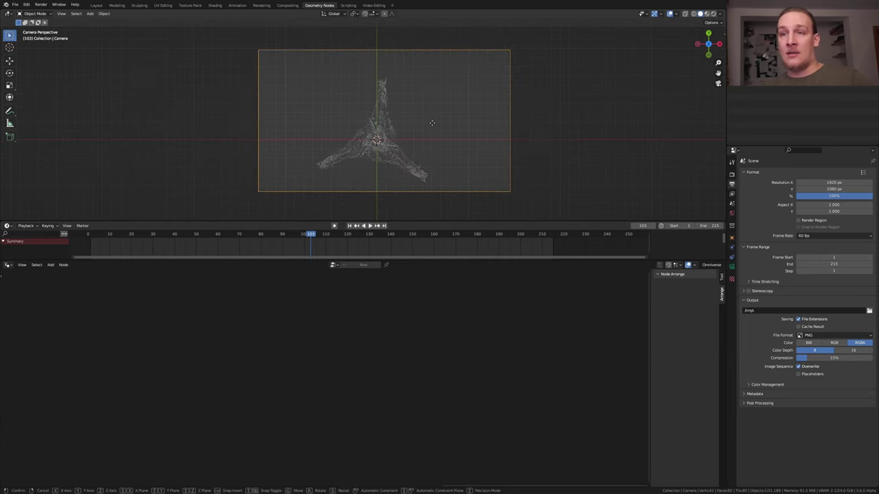
# Step: Move the camera back along its local Z axis, adjust its position to frame the particles, and save the file
pyautogui.press('g')
pyautogui.press('z')
pyautogui.press('z')
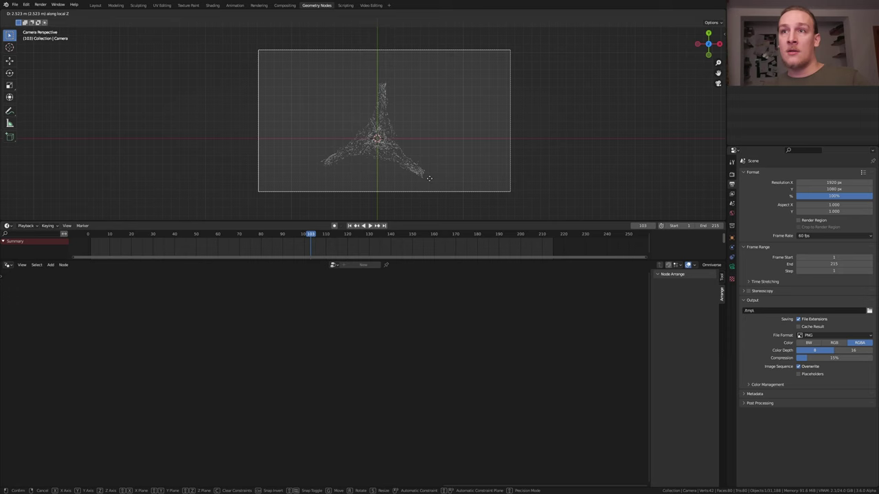
pyautogui.click(433, 201)
pyautogui.press('g')
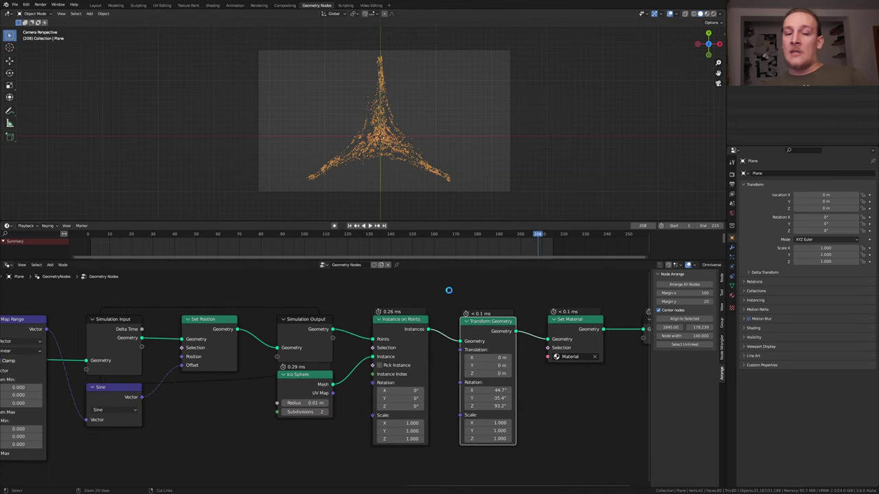
pyautogui.hotkey('ctrl', 's')
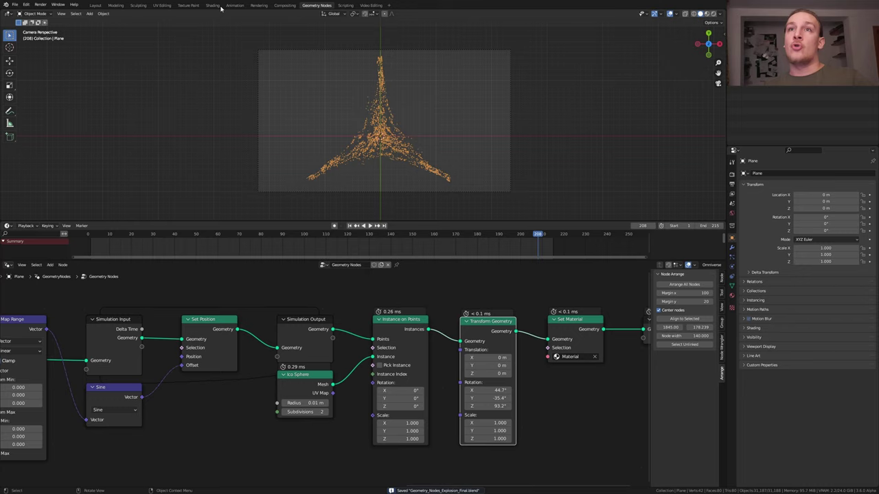
# Step: Switch to the Shading workspace, show the render settings, and display the 3D viewport in Rendered shading
pyautogui.click(212, 5)
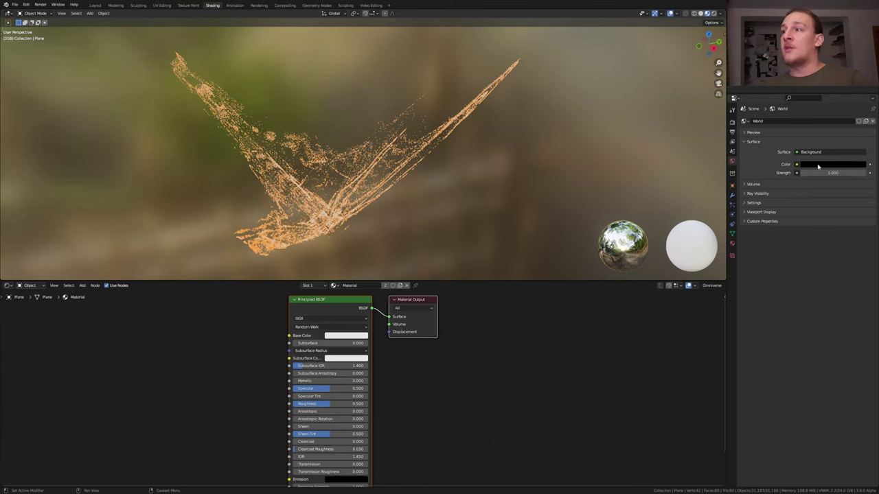
pyautogui.click(732, 123)
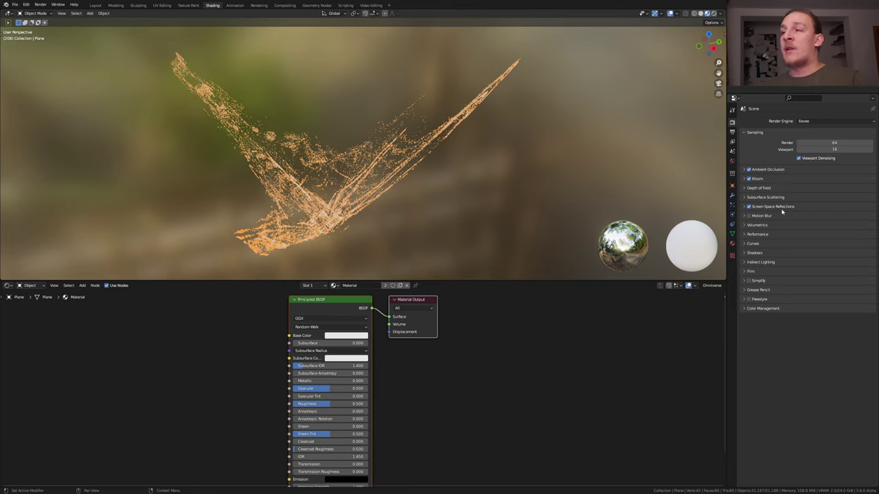
pyautogui.click(713, 13)
# Step: Split the 3D viewport, turn the new lower area into a timeline, and return to the first frame
pyautogui.moveTo(2, 278); pyautogui.dragTo(13, 232)
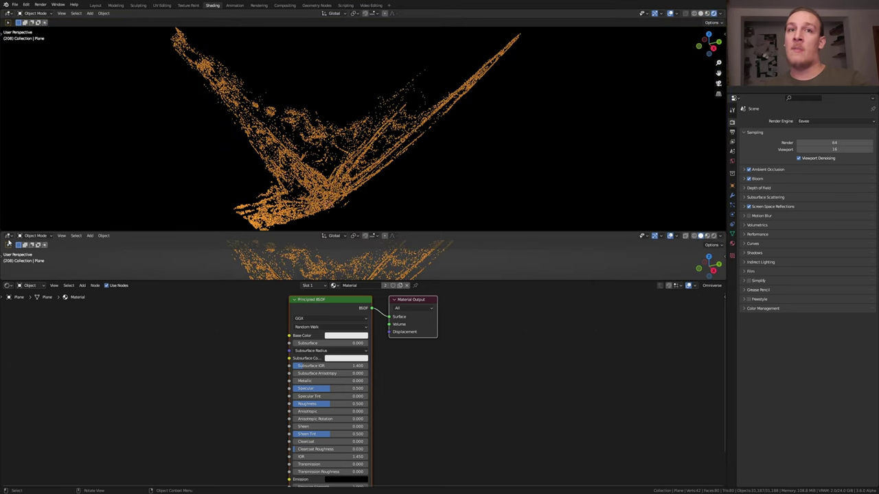
pyautogui.hotkey('shift', 'F12')
pyautogui.click(349, 237)
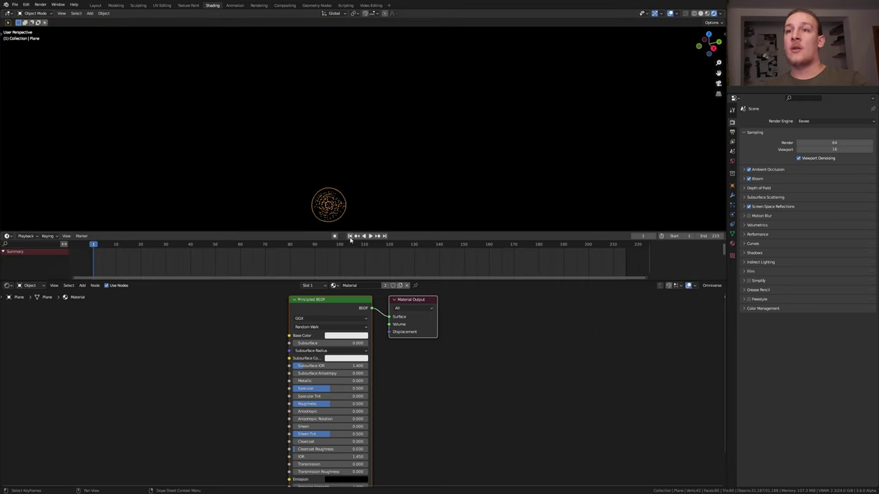
# Step: Delete the Principled BSDF node from the material and add an Emission node in its place
pyautogui.click(330, 309)
pyautogui.press('Delete')
pyautogui.hotkey('shift', 'a')
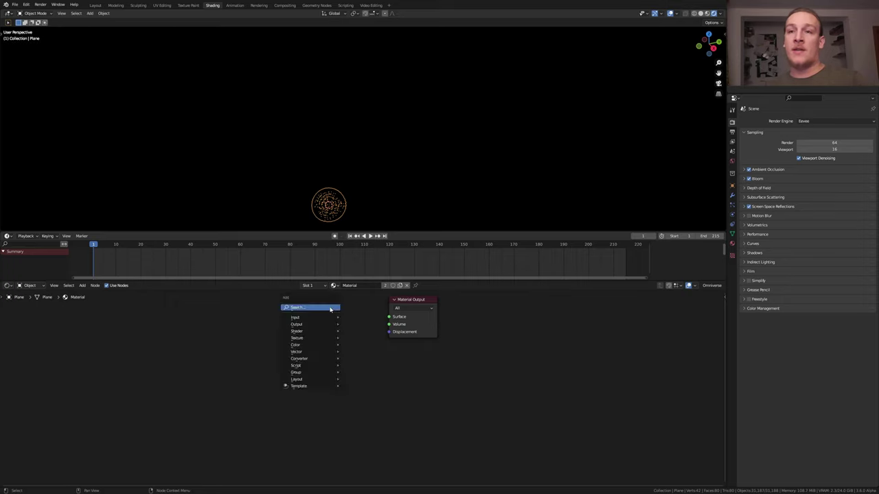
pyautogui.click(330, 309)
pyautogui.write('em')
pyautogui.click(368, 320)
pyautogui.click(288, 336)
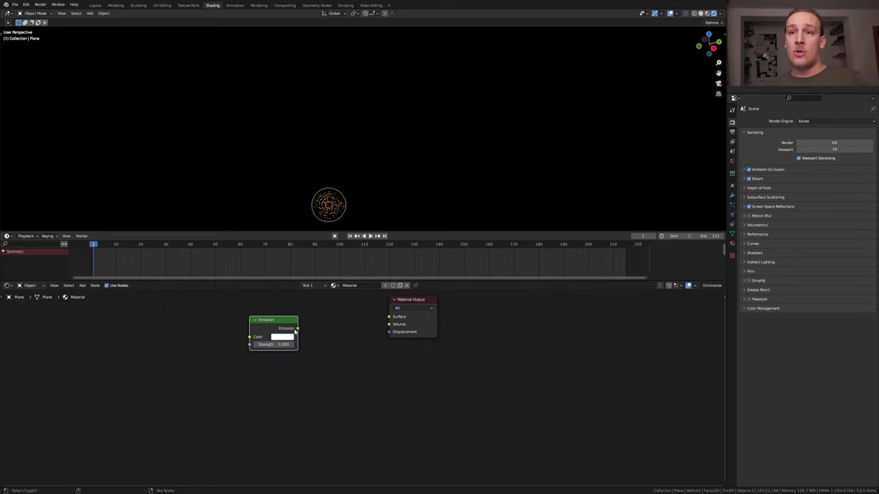
# Step: Connect the Emission node to the Material Output surface and set its strength to 20
pyautogui.keyDown('ctrl'); pyautogui.keyDown('shift'); pyautogui.click(281, 328); pyautogui.keyUp('shift'); pyautogui.keyUp('ctrl')
pyautogui.click(283, 409)
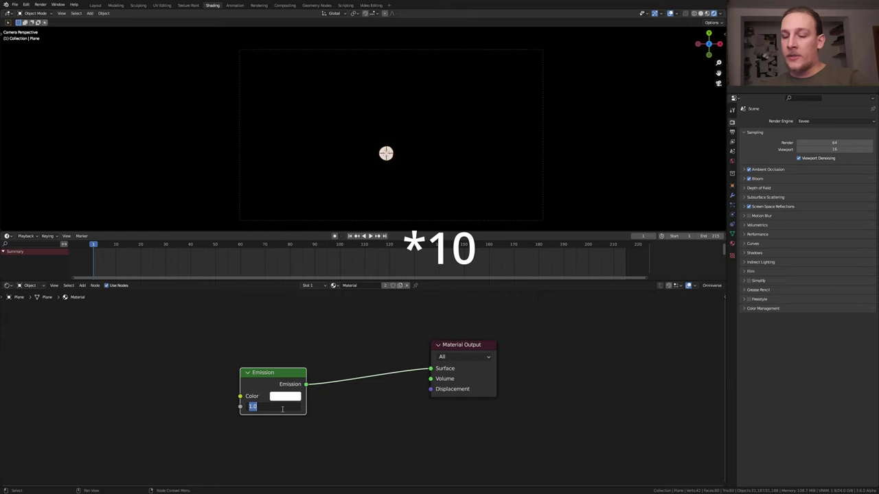
pyautogui.write('20')
pyautogui.press('Return')
# Step: Set the Emission node's color to orange and keyframe it at frame 1
pyautogui.click(285, 396)
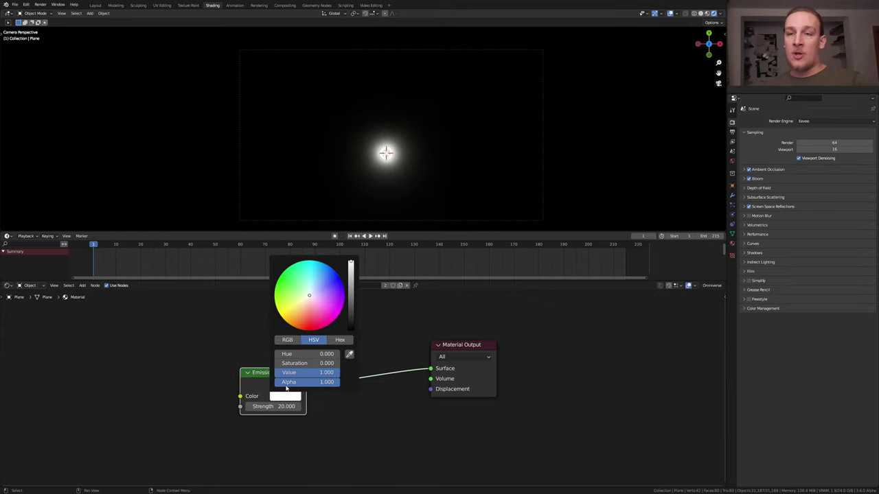
pyautogui.click(306, 318)
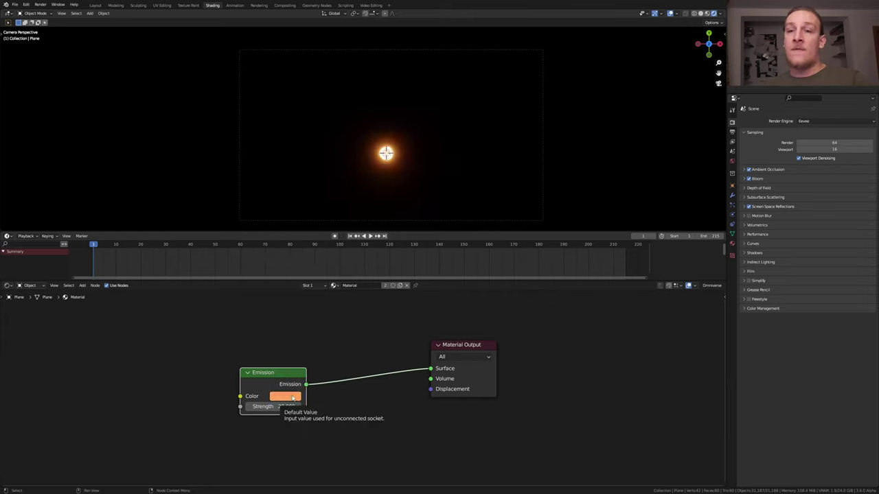
pyautogui.press('i')
# Step: At frame 20, change the emission color to blue and keyframe it
pyautogui.press('Right')
pyautogui.press('Right')
pyautogui.press('Right')
pyautogui.press('Right')
pyautogui.press('Right')
pyautogui.press('Right')
pyautogui.press('Right')
pyautogui.press('Right')
pyautogui.press('Right')
pyautogui.press('Right')
pyautogui.press('Right')
pyautogui.press('Right')
pyautogui.press('Right')
pyautogui.press('Right')
pyautogui.press('Right')
pyautogui.press('Right')
pyautogui.press('Right')
pyautogui.press('Right')
pyautogui.press('Right')
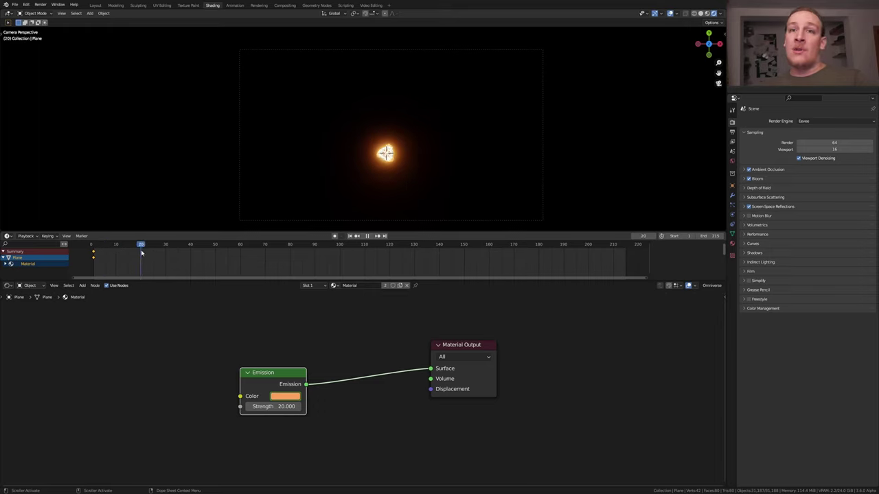
pyautogui.click(283, 397)
pyautogui.click(328, 283)
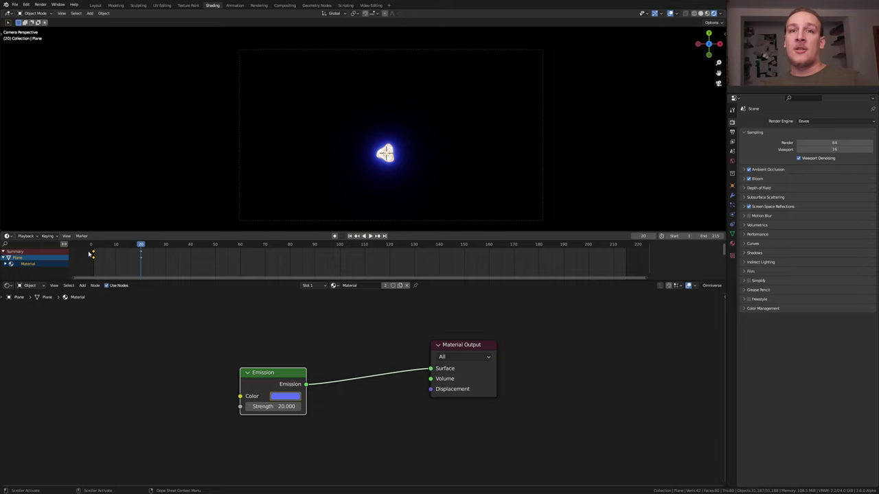
# Step: Duplicate the first color keyframe to frame 40 and make the color's F-curves loop with Make Cyclic (F-Modifier)
pyautogui.moveTo(92, 252); pyautogui.dragTo(178, 258)
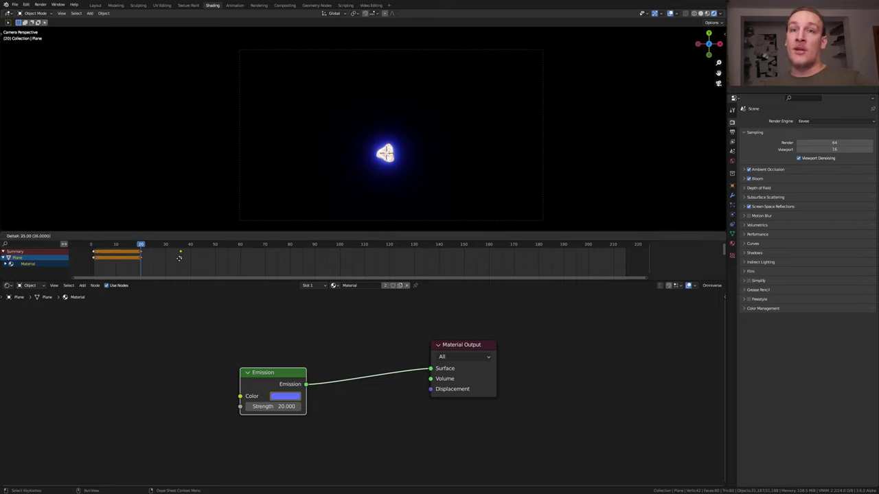
pyautogui.click(190, 258)
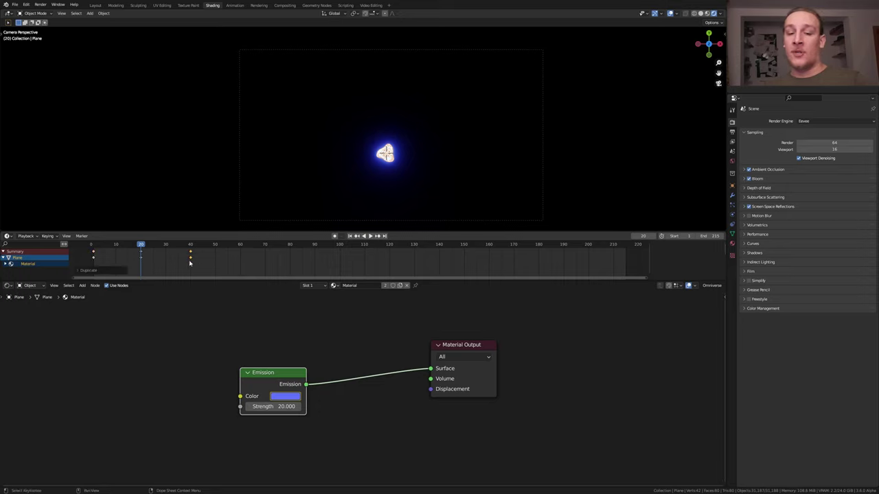
pyautogui.hotkey('ctrl', 'Tab')
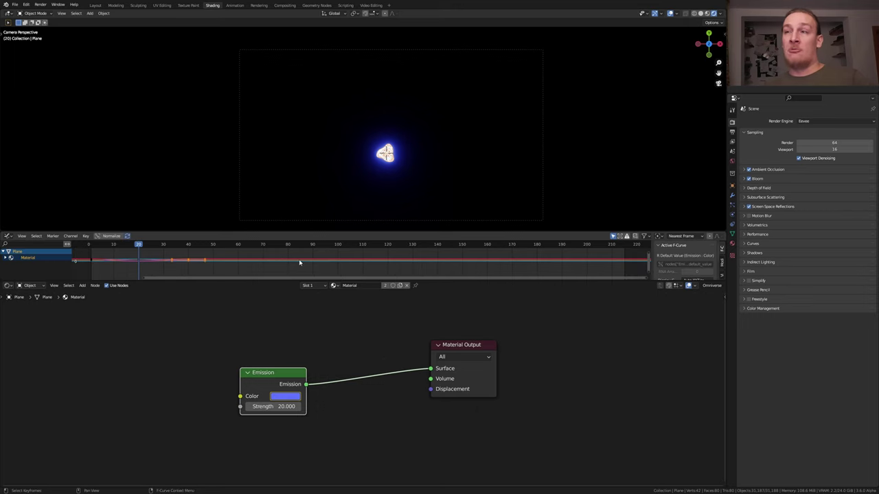
pyautogui.scroll(-1, 299, 262)
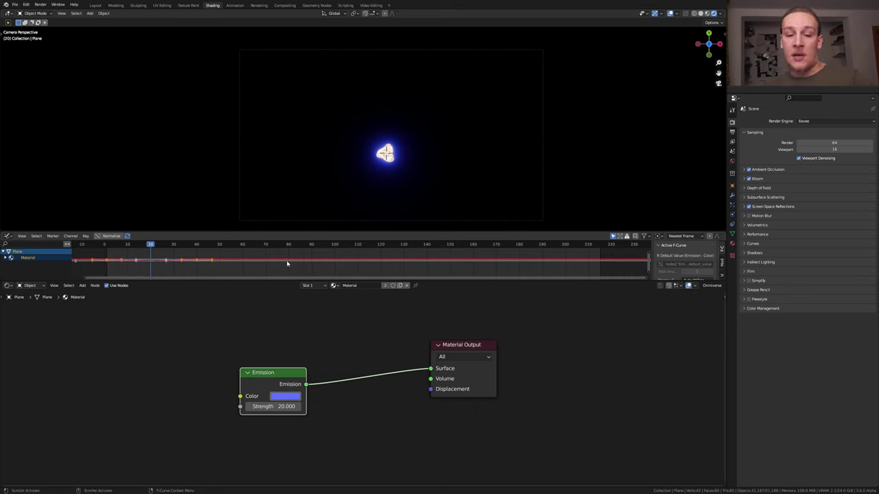
pyautogui.press('F3')
pyautogui.write('make cy')
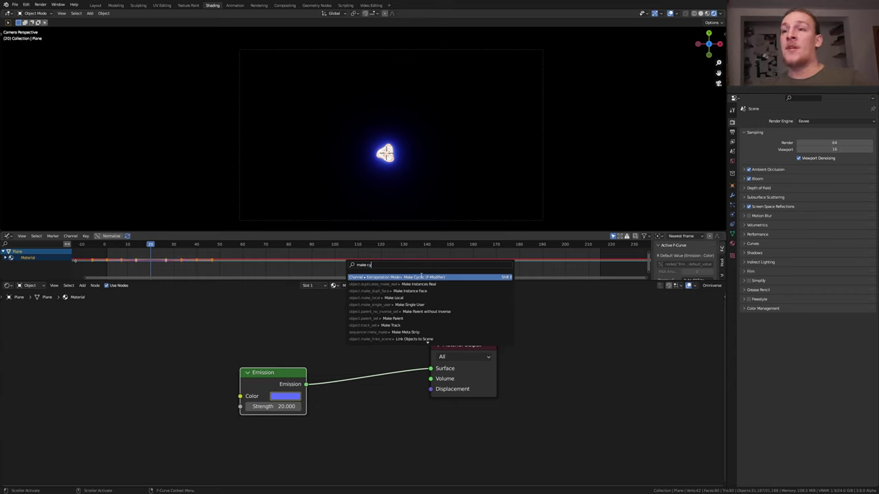
pyautogui.click(430, 276)
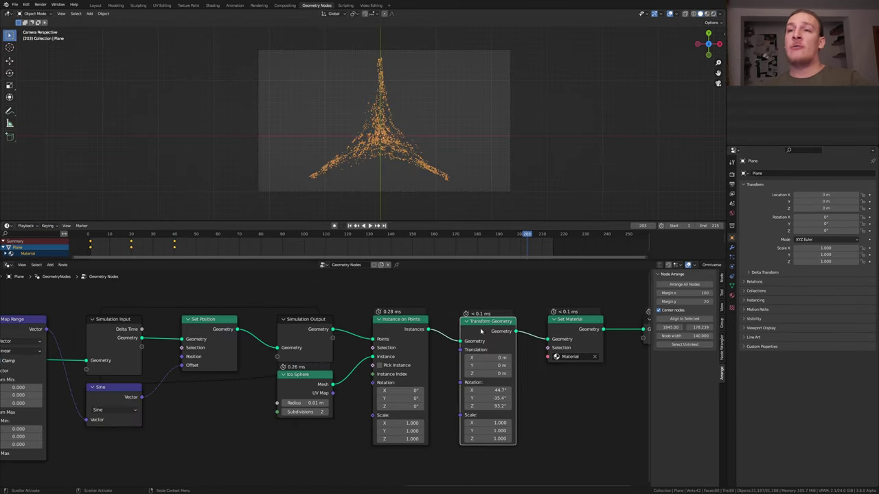
# Step: Play the particle animation from the first frame to check it, stop playback, and save the file
pyautogui.click(350, 226)
pyautogui.click(369, 225)
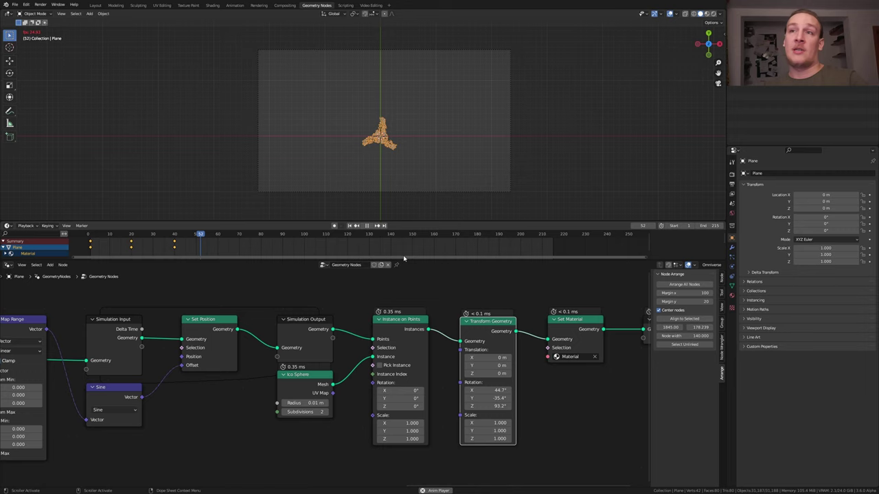
pyautogui.press('space')
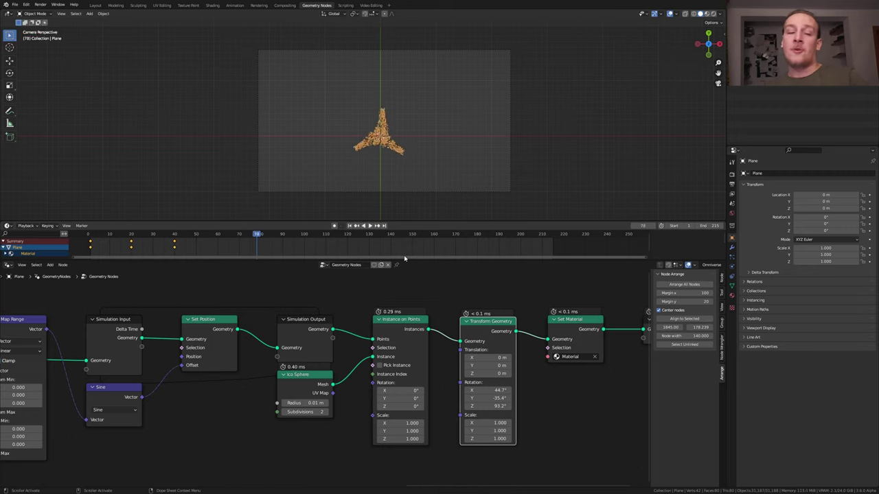
pyautogui.hotkey('ctrl', 's')
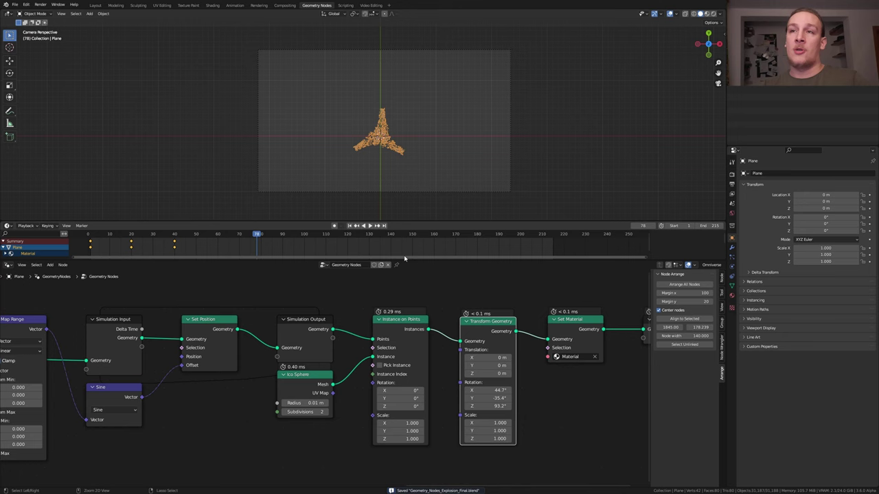